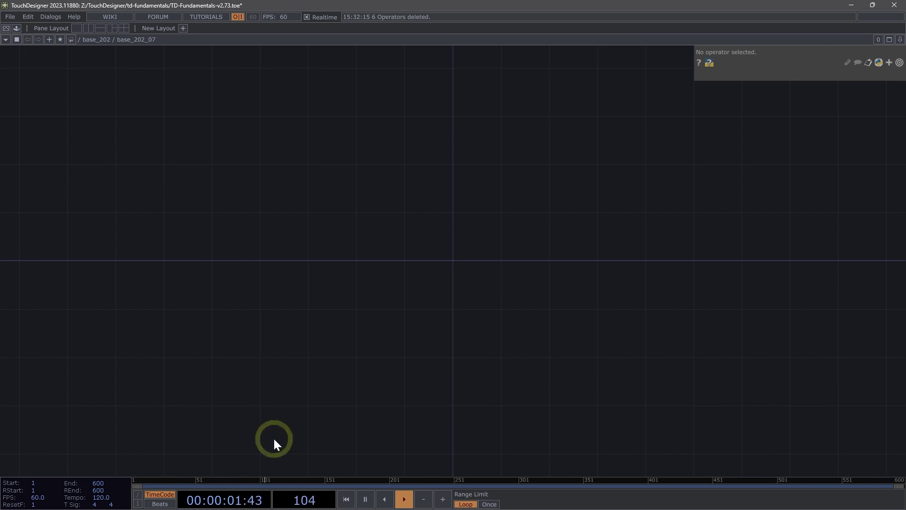
Look at the Saturn reference image in the browser and return to TouchDesigner.
key("alt+Tab")
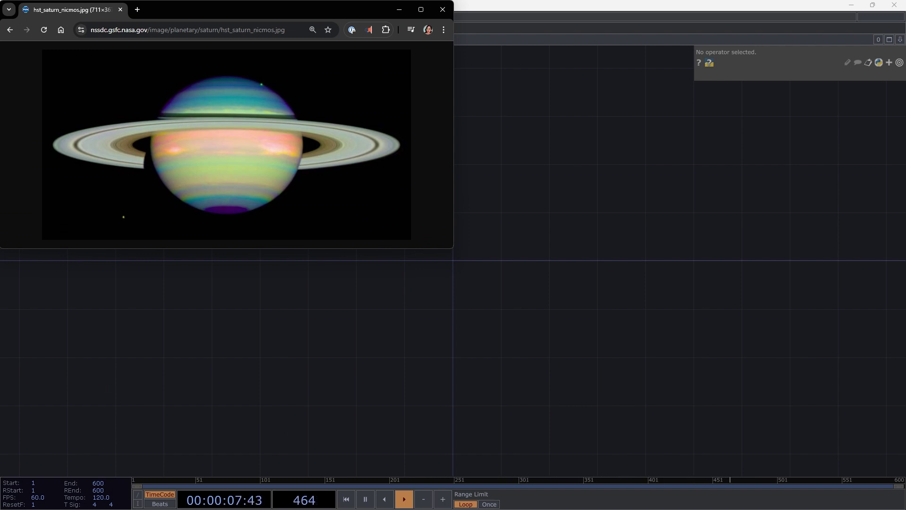
key("alt+Tab")
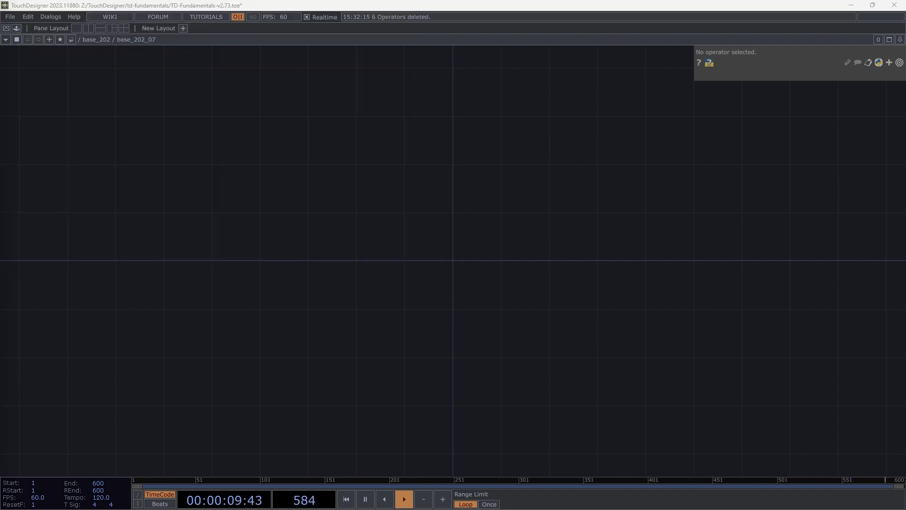
Add a Light COMP to the empty network and a Camera COMP directly below it.
left_click(308, 149)
double_click(433, 141)
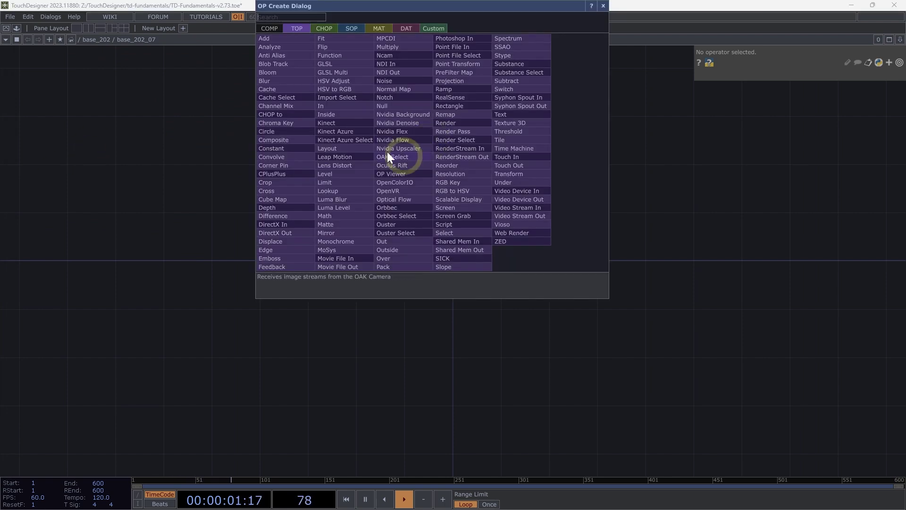
left_click(268, 28)
left_click(272, 132)
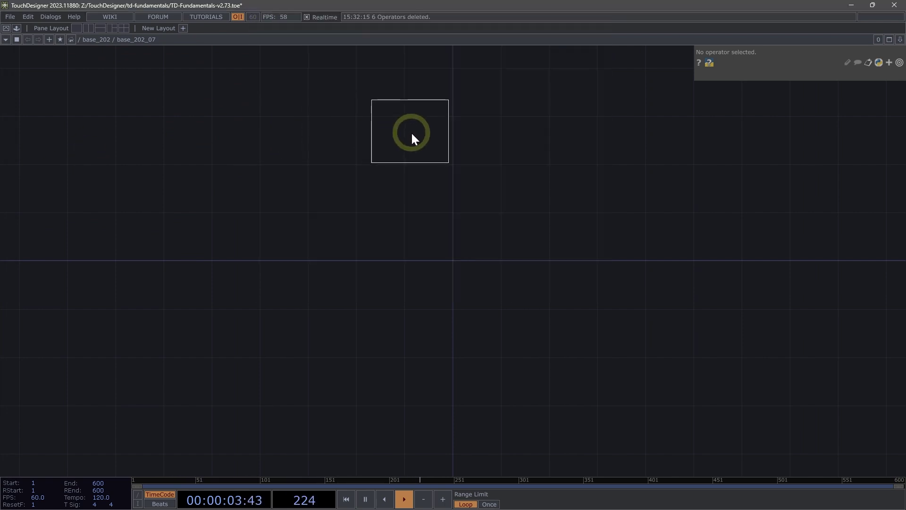
left_click(415, 134)
double_click(399, 259)
left_click(239, 159)
left_click(416, 229)
left_click_drag(400, 286, 397, 255)
left_click_drag(418, 202, 414, 202)
left_click_drag(384, 322, 394, 296)
Add a Sphere SOP below and to the left of the camera and set its rows to 40.
double_click(216, 281)
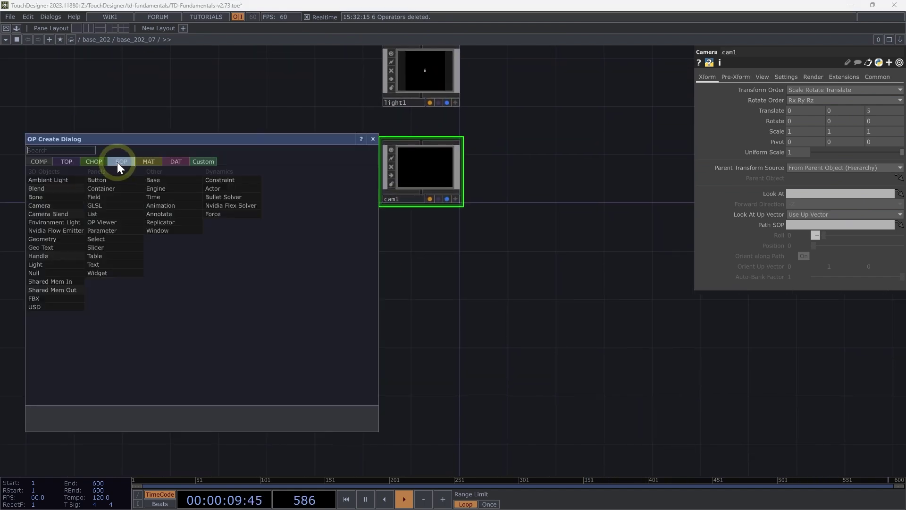
left_click(117, 161)
left_click(226, 206)
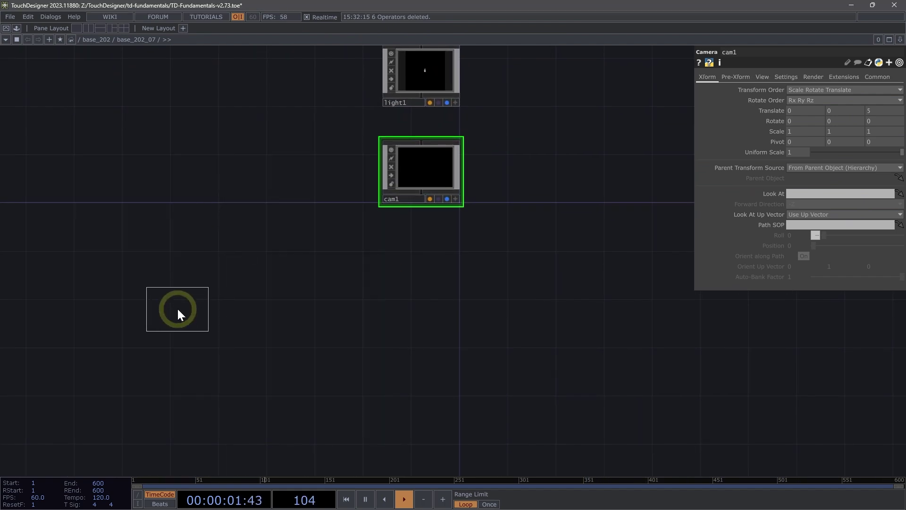
left_click(153, 277)
scroll(154, 276, "up", 8)
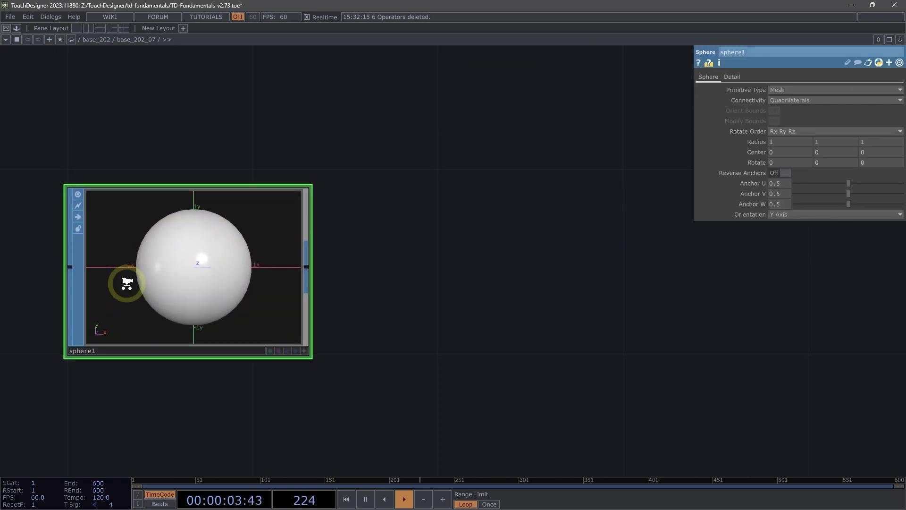
left_click(733, 78)
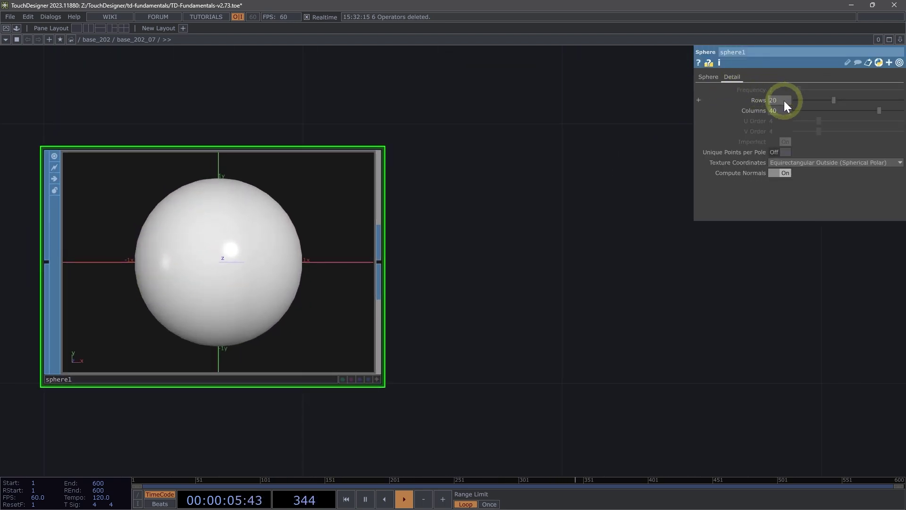
type("40")
key("Return")
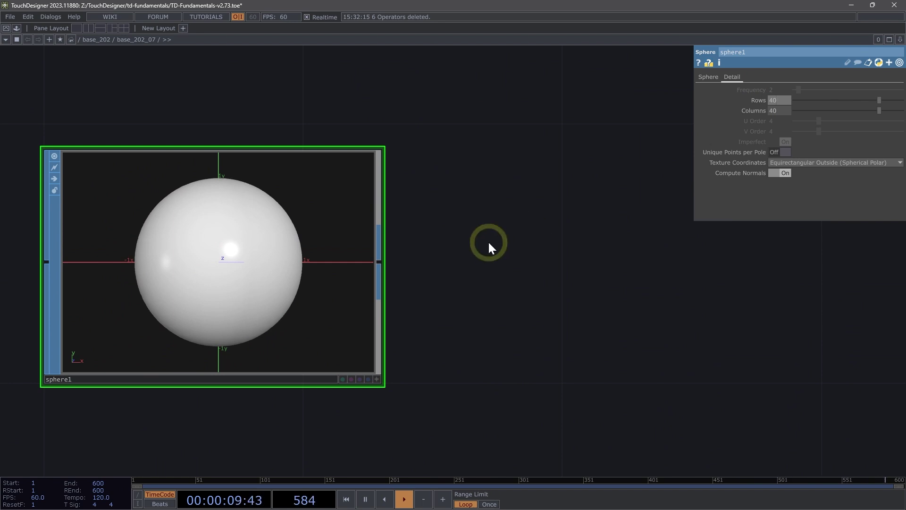
Add a Null SOP after the sphere, connected to the sphere's output.
scroll(489, 243, "down", 3)
left_click_drag(589, 275, 335, 342)
scroll(469, 319, "down", 2)
left_click(395, 322)
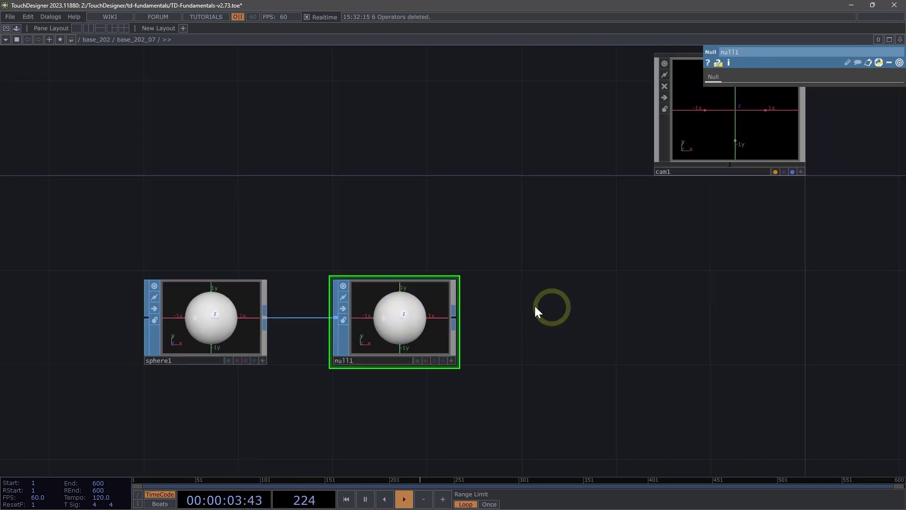
Add a Geometry COMP below the camera, fed by the null, and set its uniform scale to 0.6.
left_click_drag(500, 349, 364, 341)
scroll(411, 336, "down", 3)
right_click(310, 337)
left_click(140, 213)
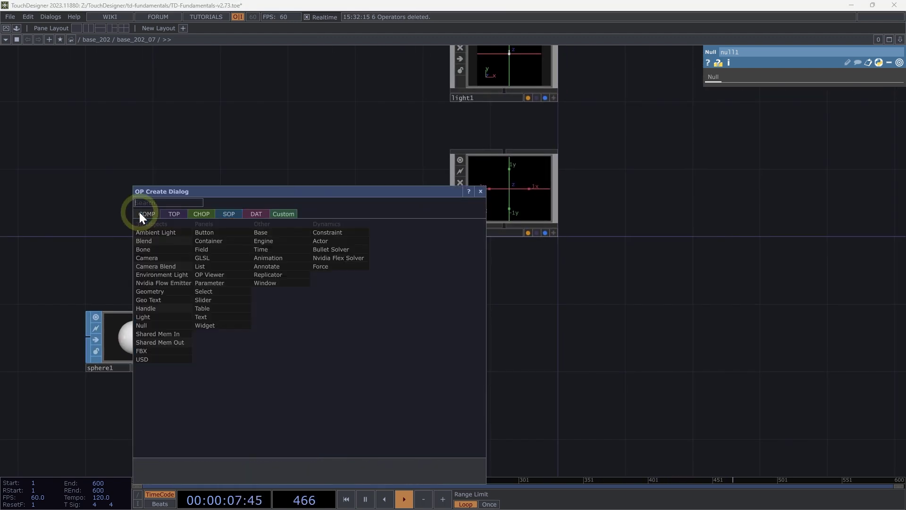
left_click(151, 292)
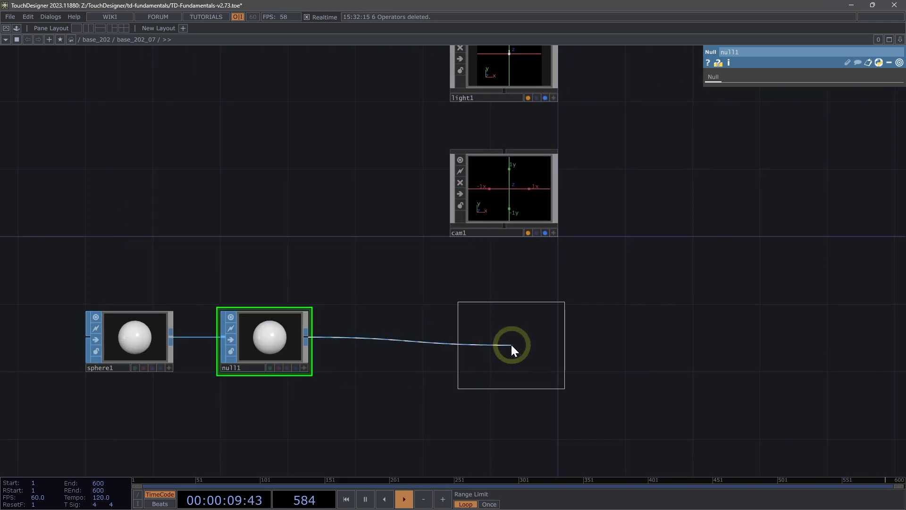
left_click(500, 338)
scroll(510, 349, "down", 2)
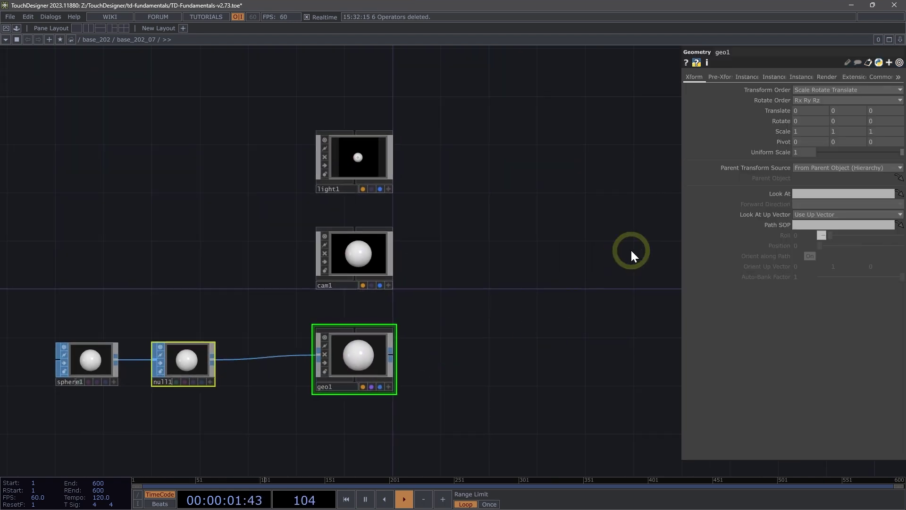
type("0.6")
key("Return")
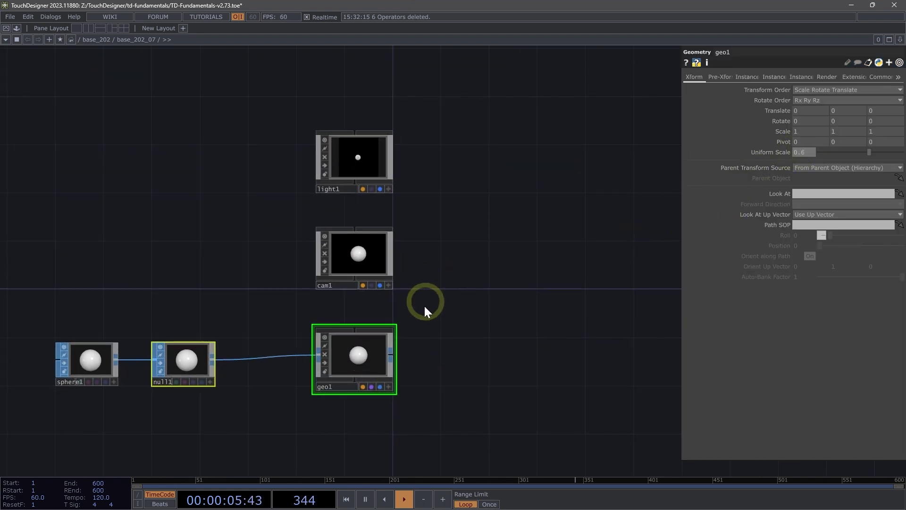
Add a Render TOP to the right of the camera to render the light, camera and geometry.
double_click(516, 250)
left_click(379, 129)
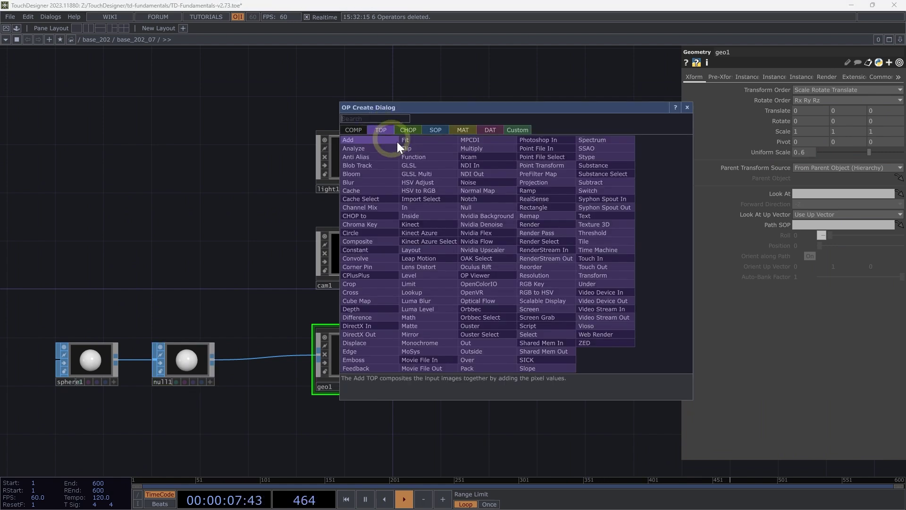
left_click(531, 224)
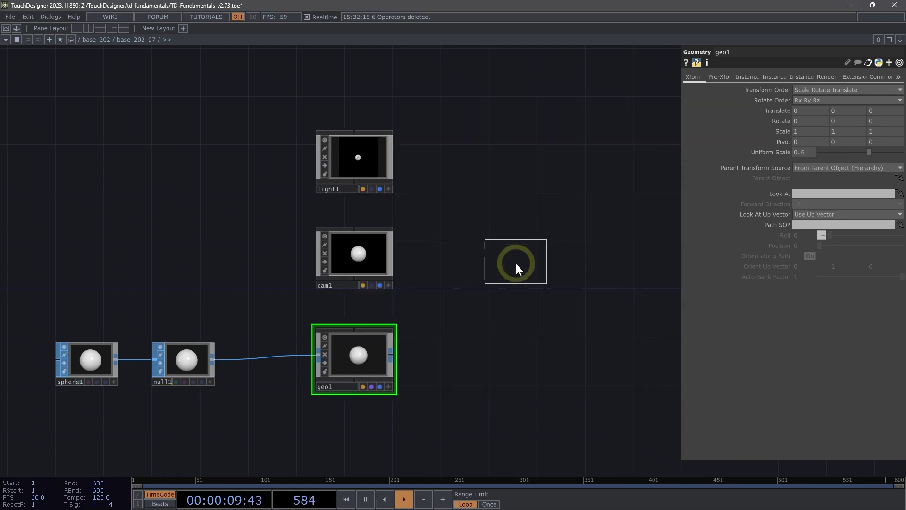
left_click(517, 263)
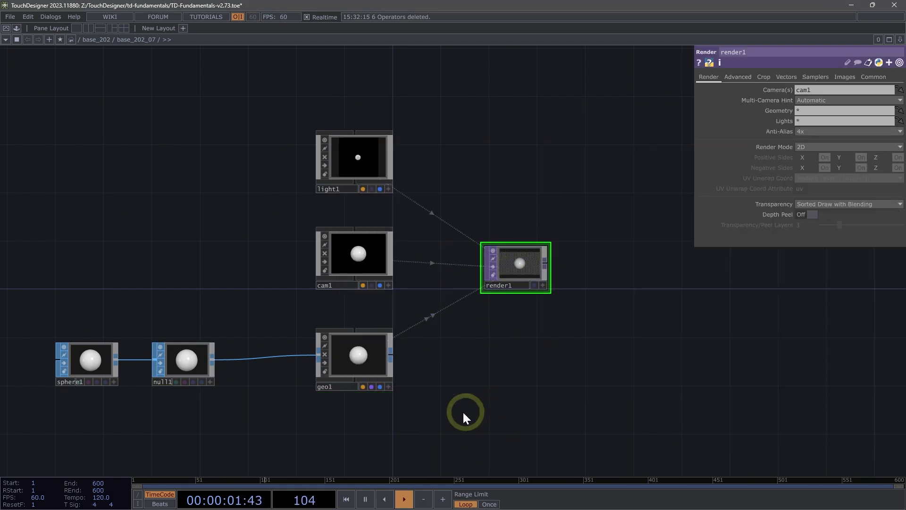
Add a Phong MAT below the geometry and assign it as the geometry's material parameter.
left_click_drag(472, 364, 519, 309)
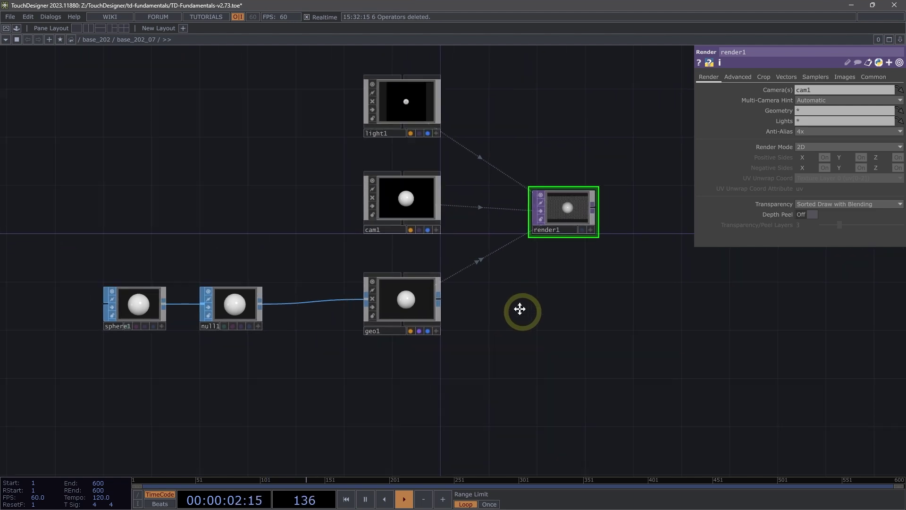
double_click(334, 376)
left_click(282, 239)
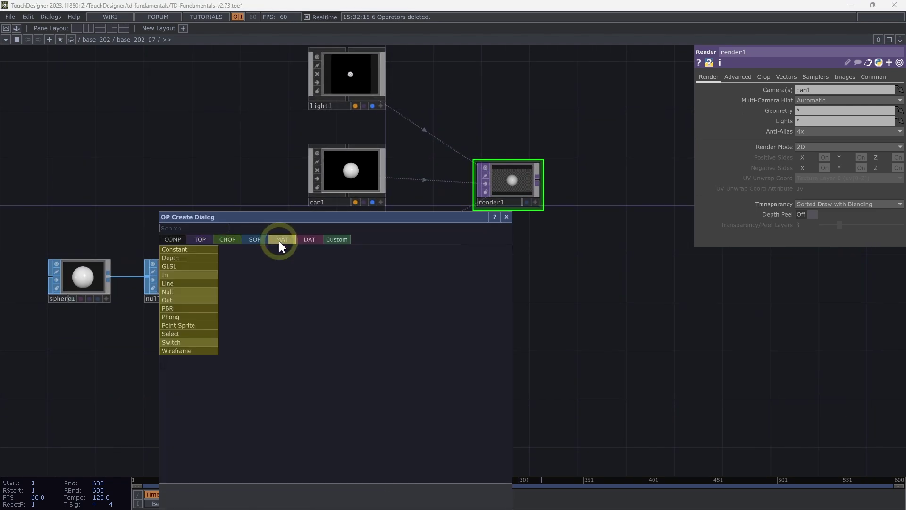
left_click(193, 304)
left_click(351, 373)
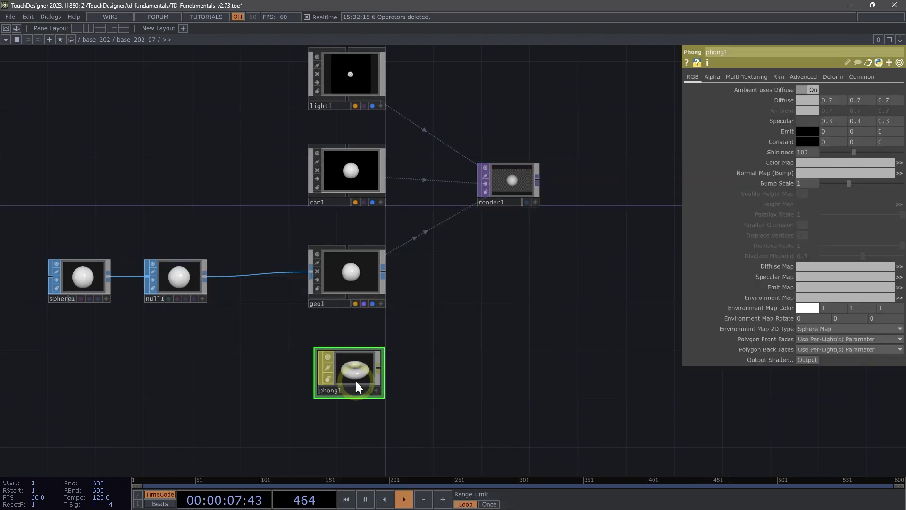
left_click_drag(354, 377, 349, 283)
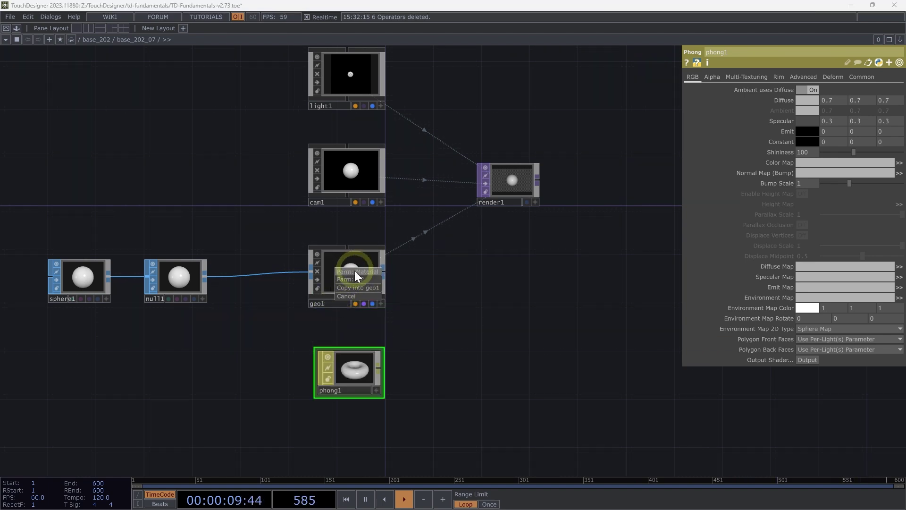
Set the Phong material's specular color to black and its diffuse color to white.
scroll(519, 179, "up", 10)
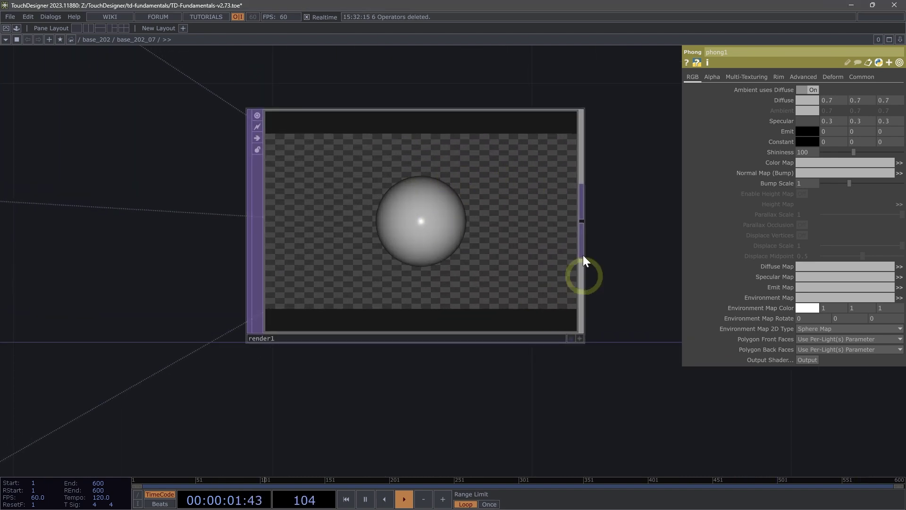
left_click(802, 121)
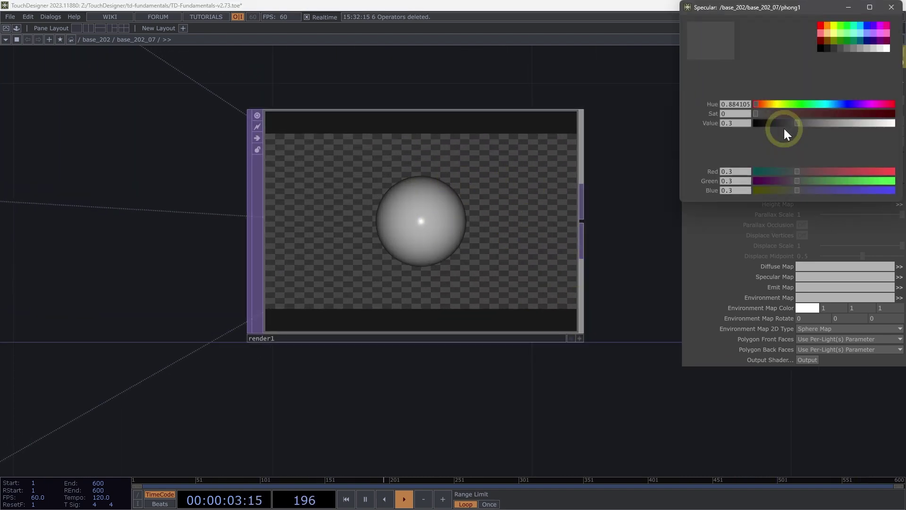
left_click(821, 47)
left_click(891, 8)
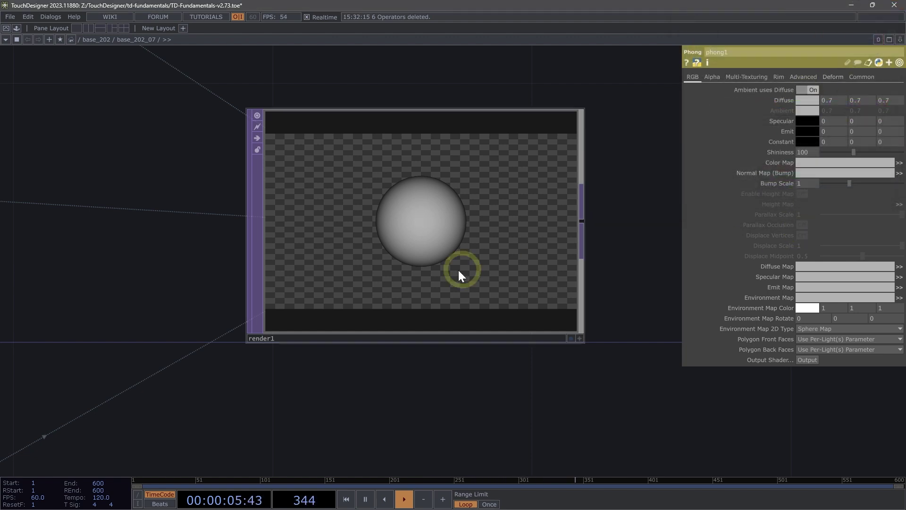
left_click(802, 100)
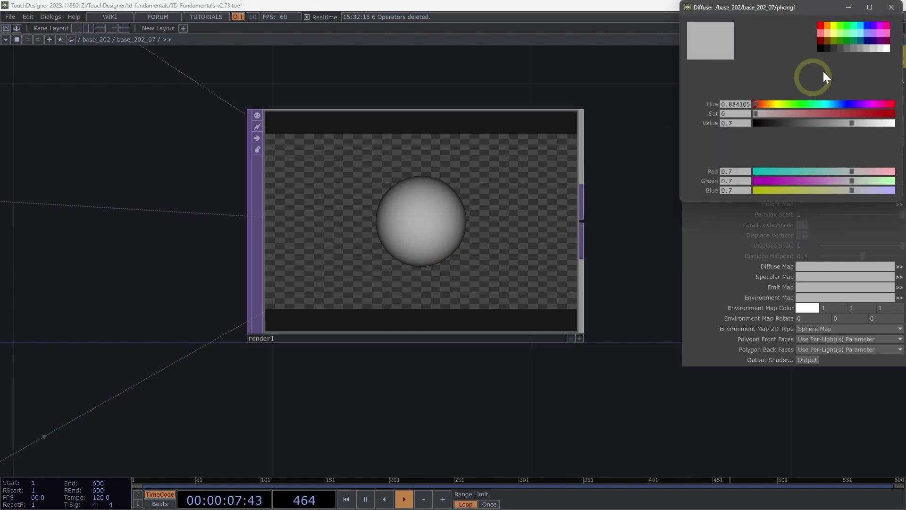
left_click(885, 49)
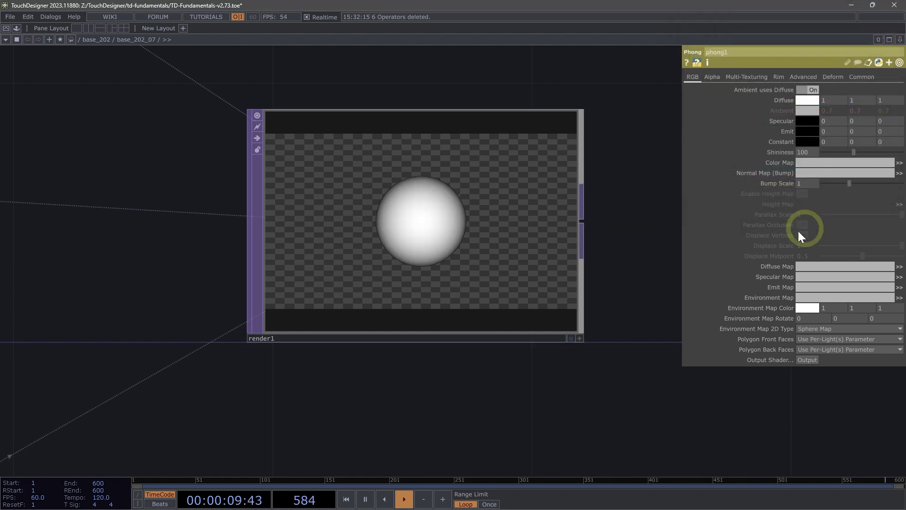
Add a Tube SOP in the empty area below the sphere for the planet's ring.
scroll(496, 240, "down", 8)
left_click_drag(479, 371, 532, 297)
scroll(526, 298, "down", 3)
double_click(221, 358)
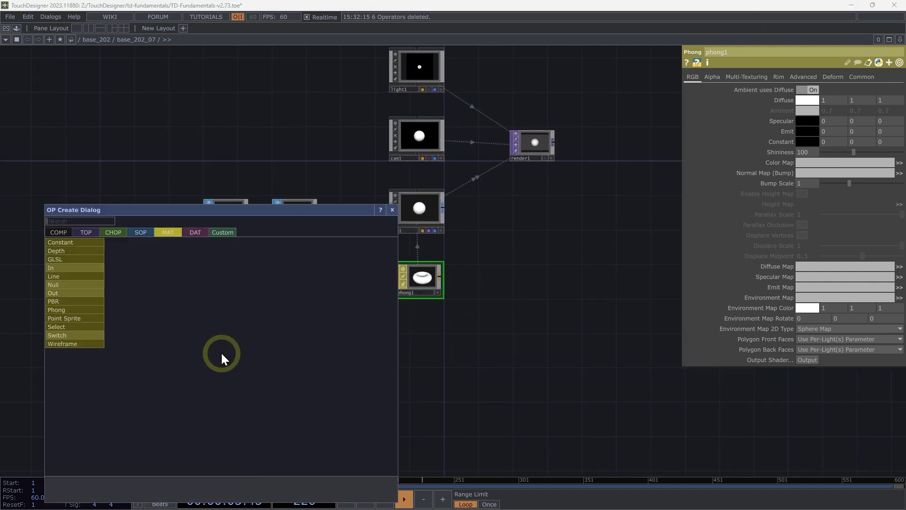
left_click(144, 236)
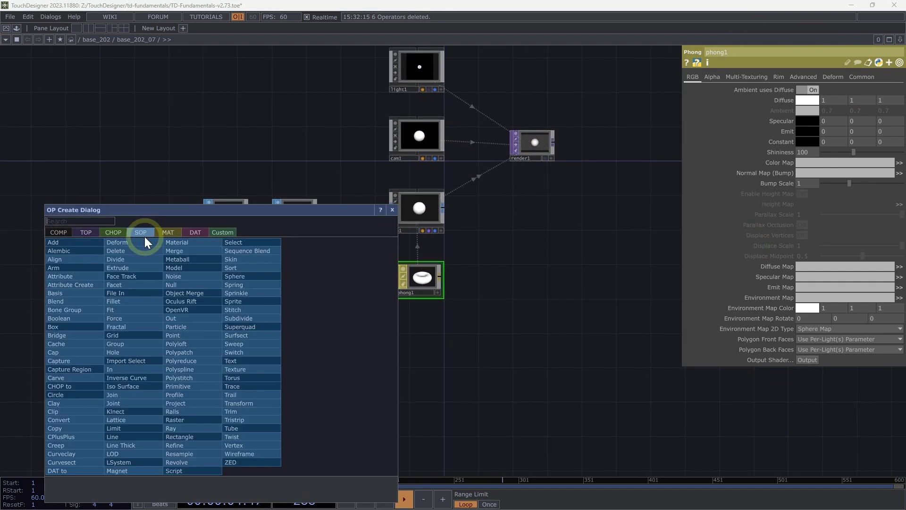
left_click(240, 424)
left_click(228, 357)
scroll(222, 358, "up", 5)
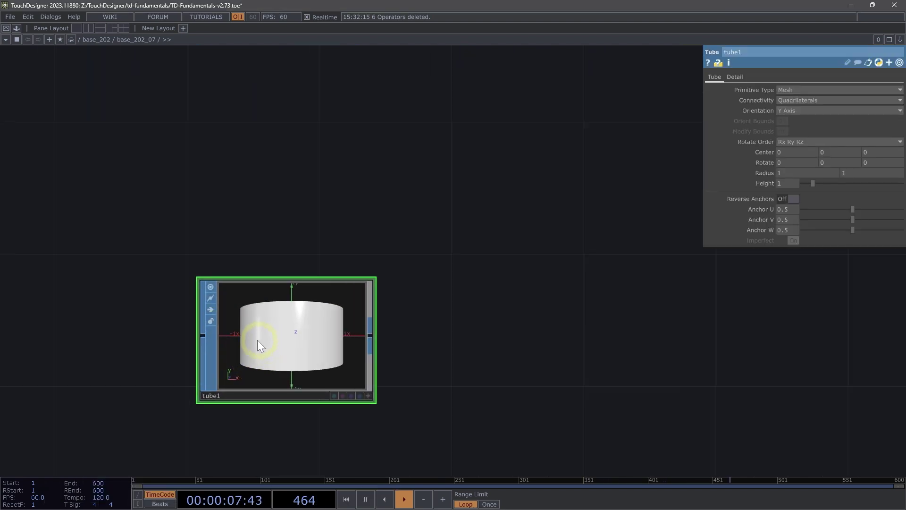
left_click_drag(252, 333, 255, 333)
Set the tube's two radius values to 0.8 and 1.45 and its height to 0.
left_click(809, 173)
type("0.8")
key("Return")
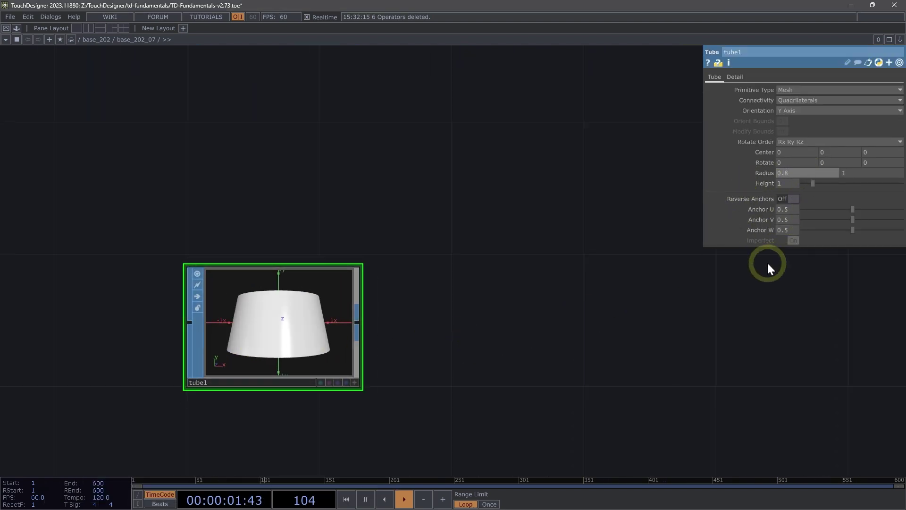
left_click(870, 173)
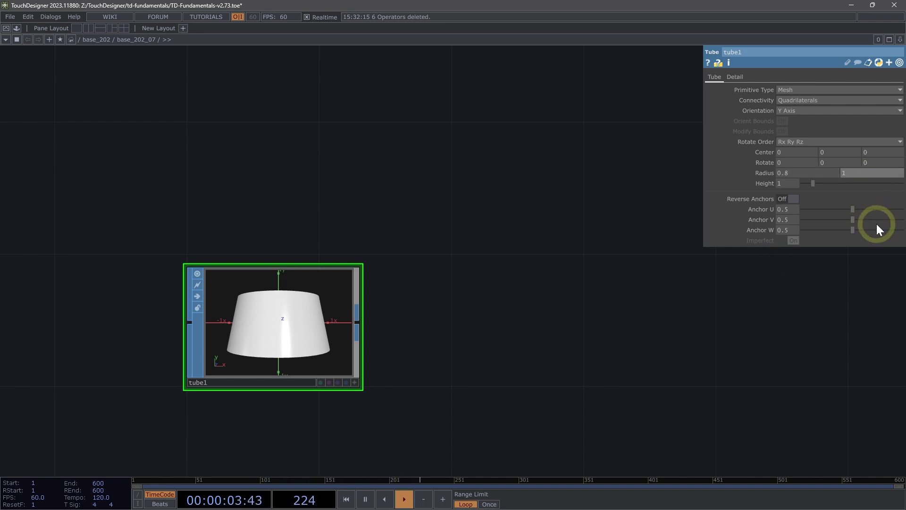
type("1.45")
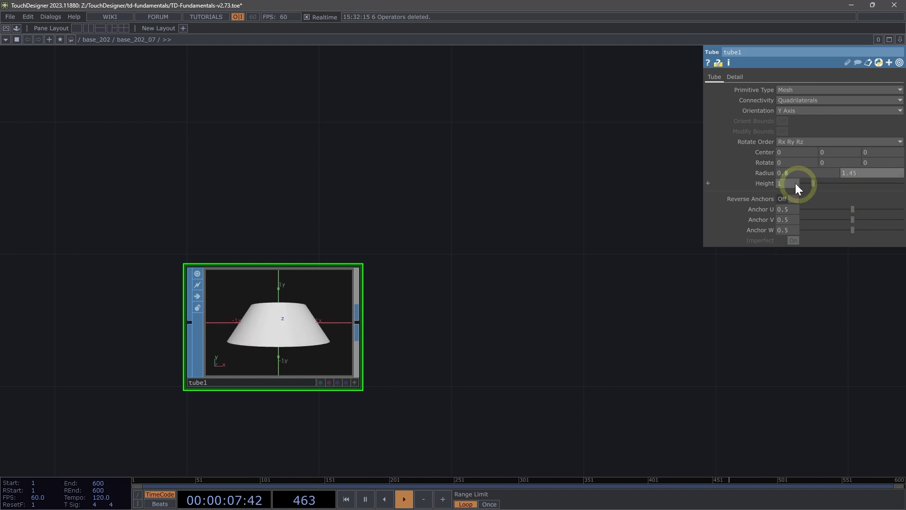
key("Tab")
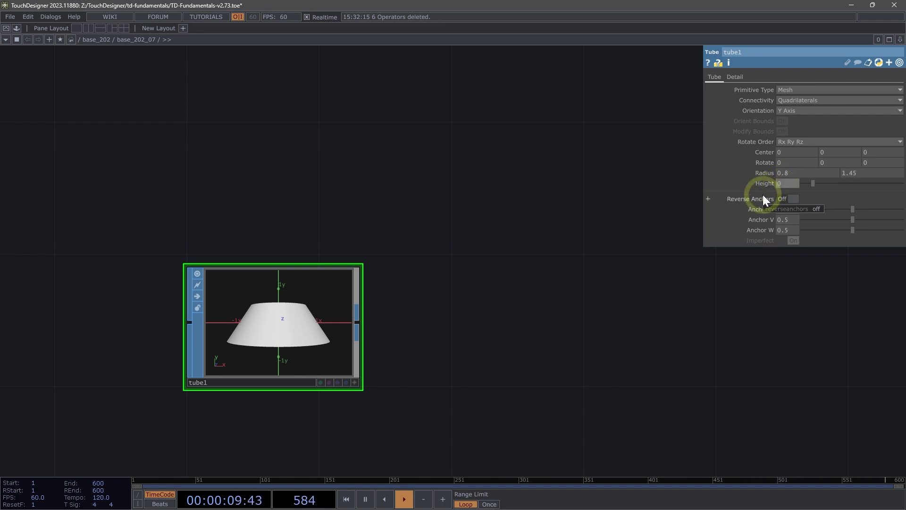
type("0")
Set the tube's orientation to Z Axis so the flat ring faces the viewer.
left_click(786, 111)
left_click(786, 123)
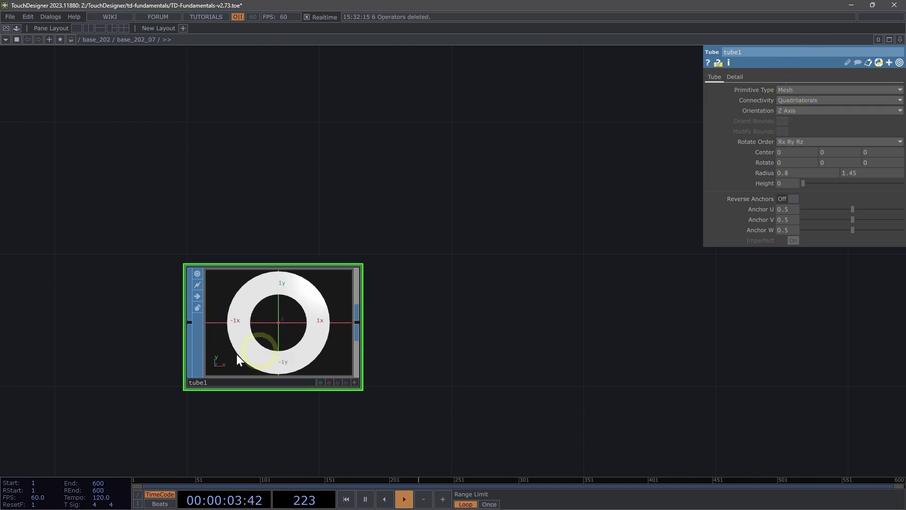
scroll(220, 357, "up", 5)
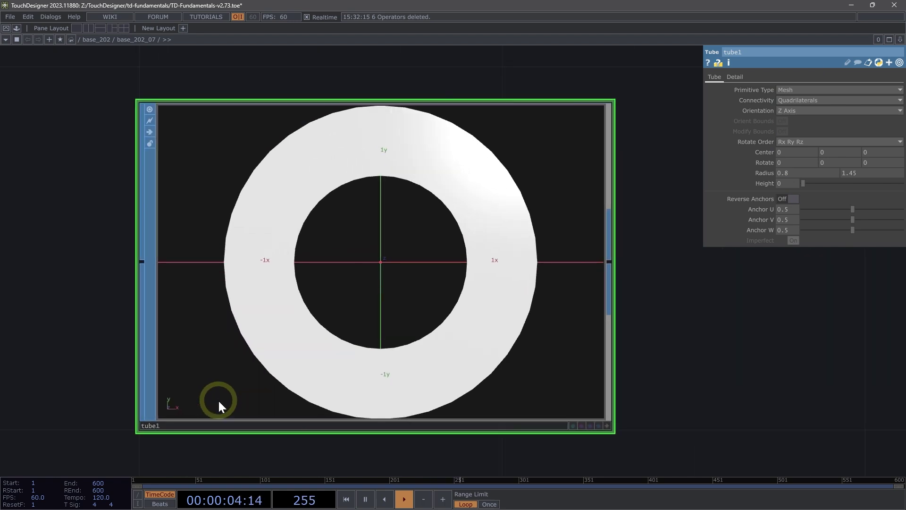
Set the ring tube's number of columns to 80 for a smoother outline.
left_click(733, 77)
left_click(787, 98)
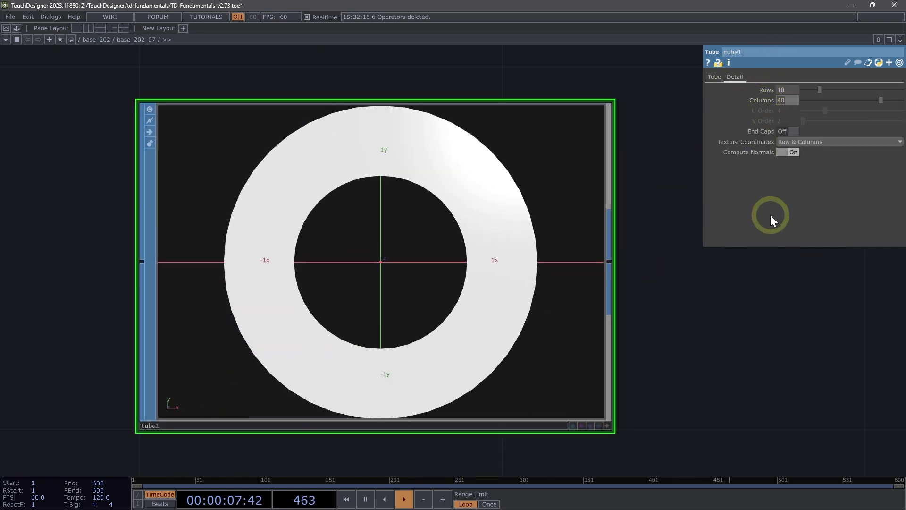
type("80")
key("Return")
left_click(556, 279)
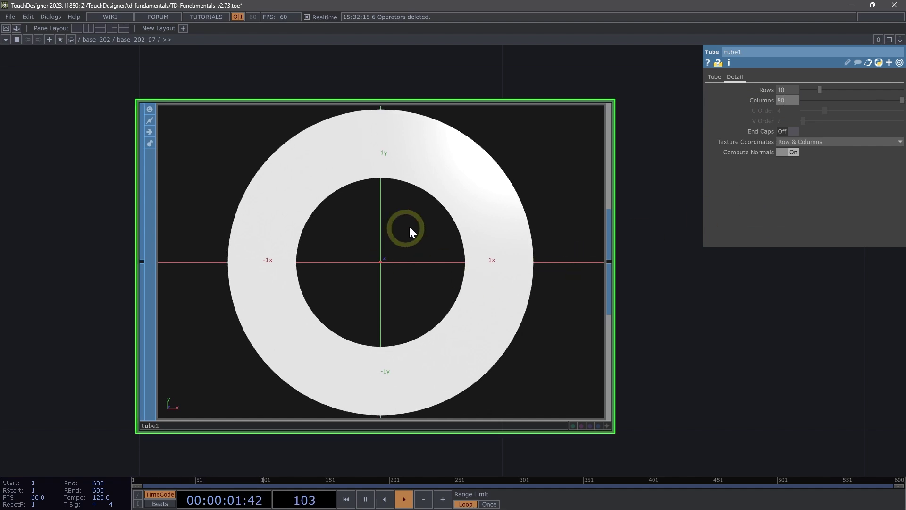
Add a Null SOP connected to the tube's output, in line with the sphere's null.
scroll(410, 225, "down", 5)
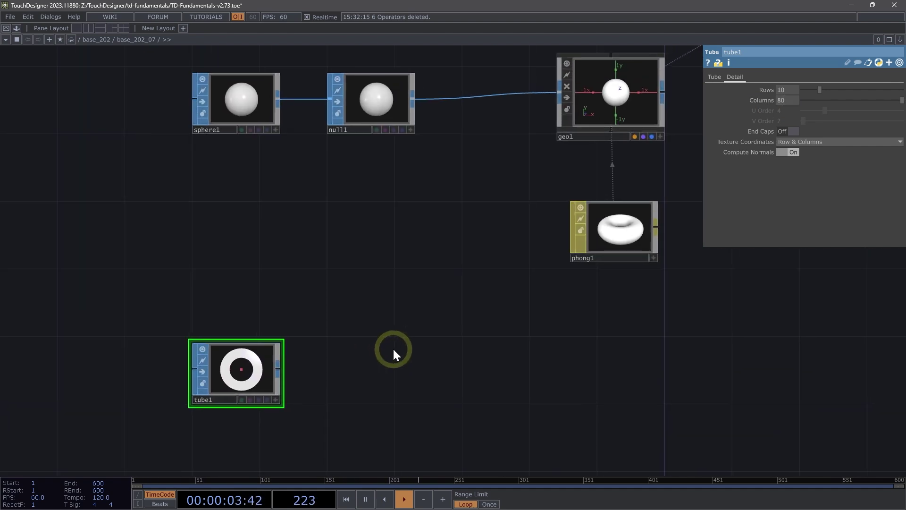
key("alt+n")
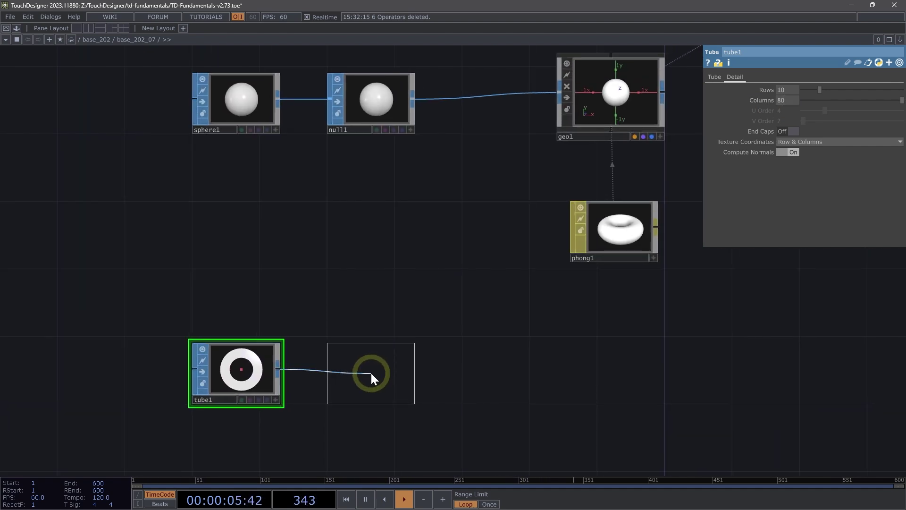
left_click(370, 375)
left_click_drag(454, 382, 421, 388)
middle_click_drag(421, 387, 395, 378)
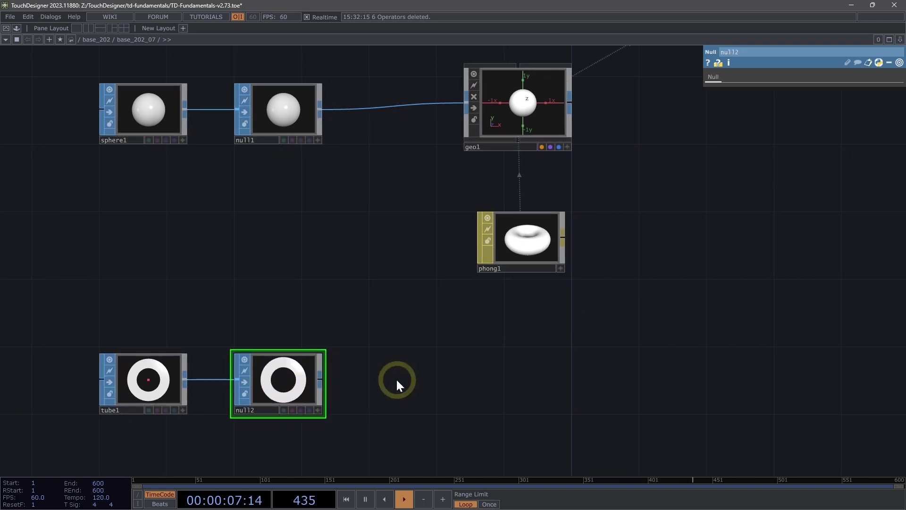
Add a Geometry COMP connected to the output of the tube's null, below the Phong material.
right_click(321, 382)
left_click(153, 239)
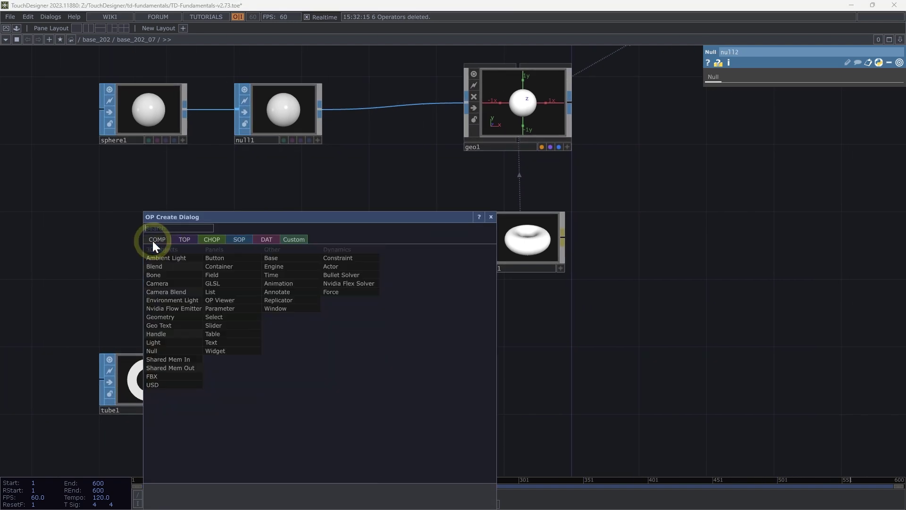
left_click(166, 318)
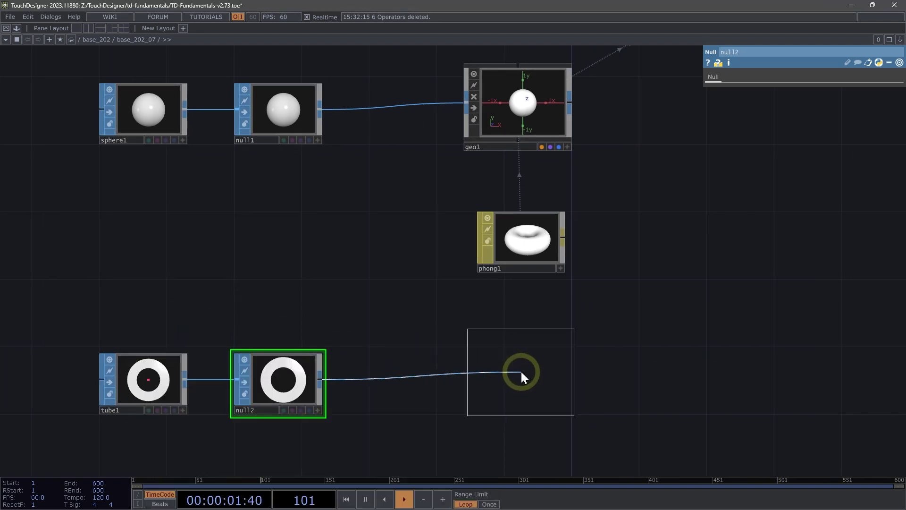
left_click(514, 370)
Line up the ring's null and Geometry COMP in one row with the tube.
scroll(534, 369, "down", 3)
middle_click_drag(646, 339, 525, 348)
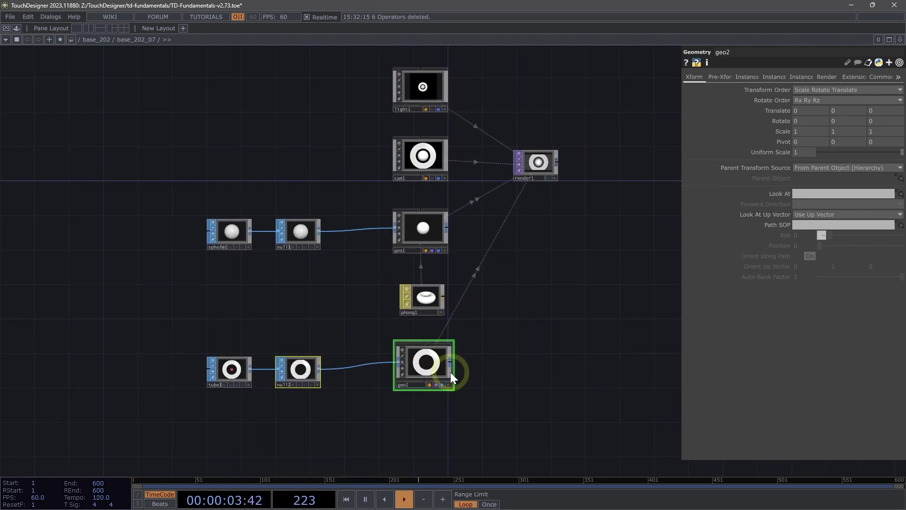
left_click_drag(427, 363, 421, 368)
scroll(348, 409, "up", 3)
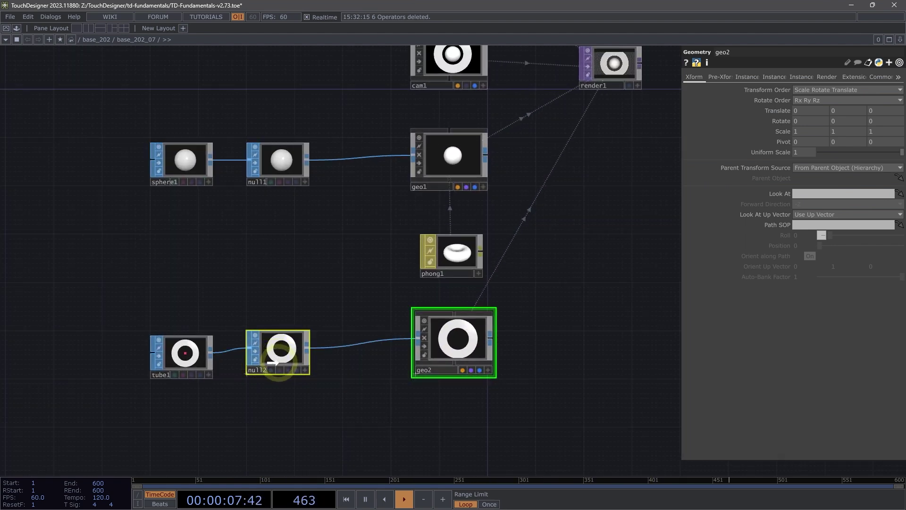
left_click(271, 361)
left_click_drag(447, 339, 448, 344)
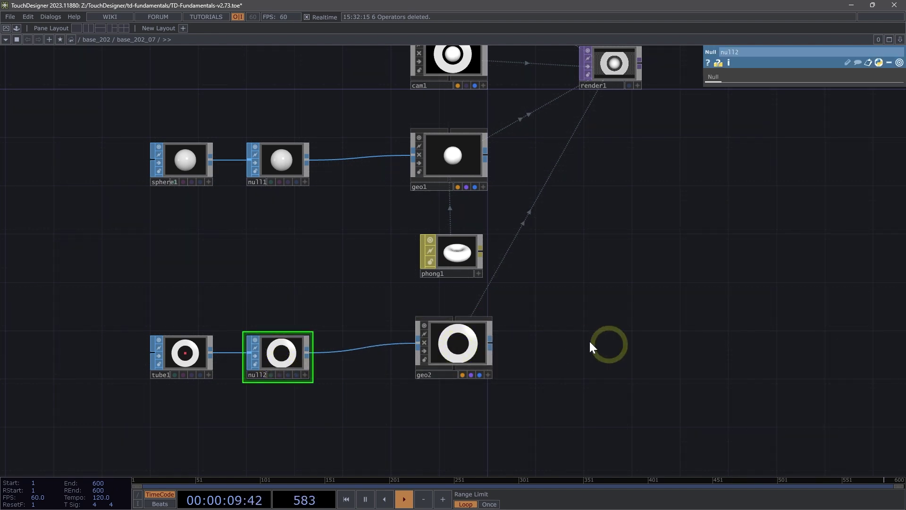
Set the X rotation of the ring's Geometry COMP to 80.
left_click(455, 338)
left_click_drag(589, 345, 483, 372)
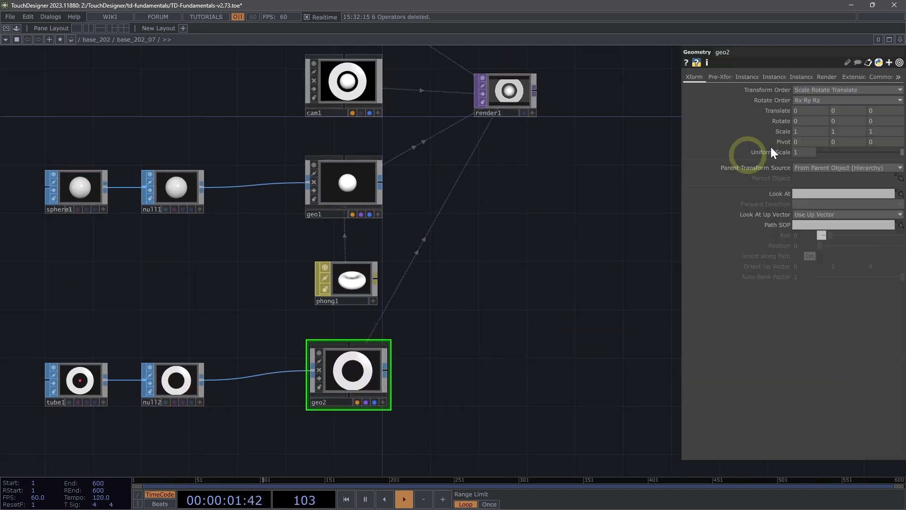
type("80")
scroll(492, 64, "up", 10)
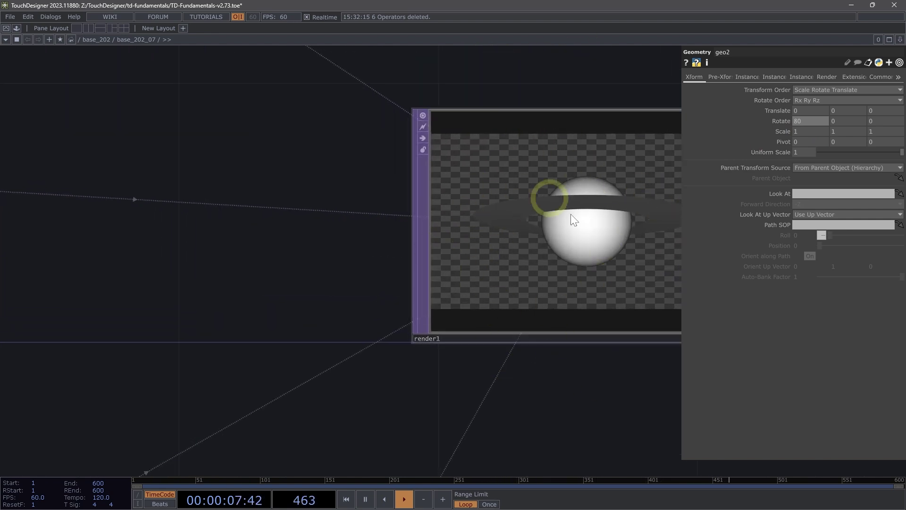
Animate the ring Geometry's Y rotation with the expression absTime.seconds * 15.
left_click_drag(546, 433, 471, 440)
left_click(787, 124)
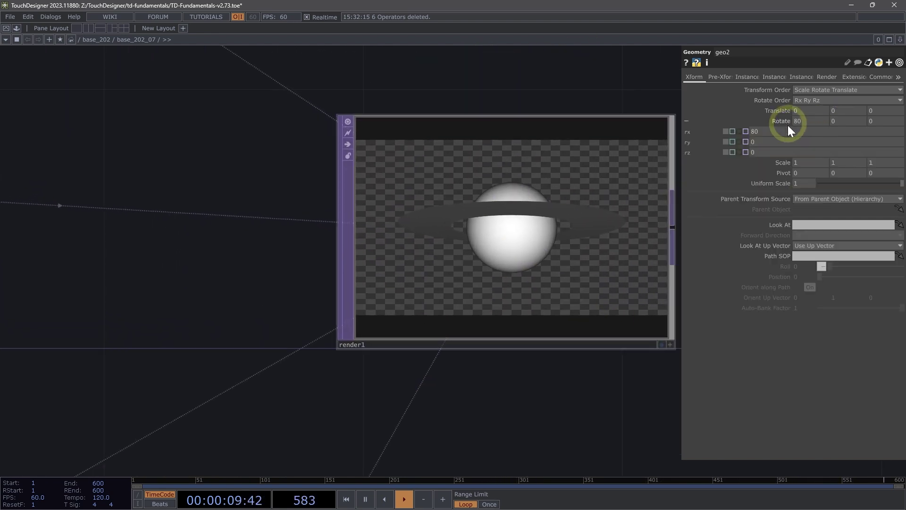
left_click(764, 143)
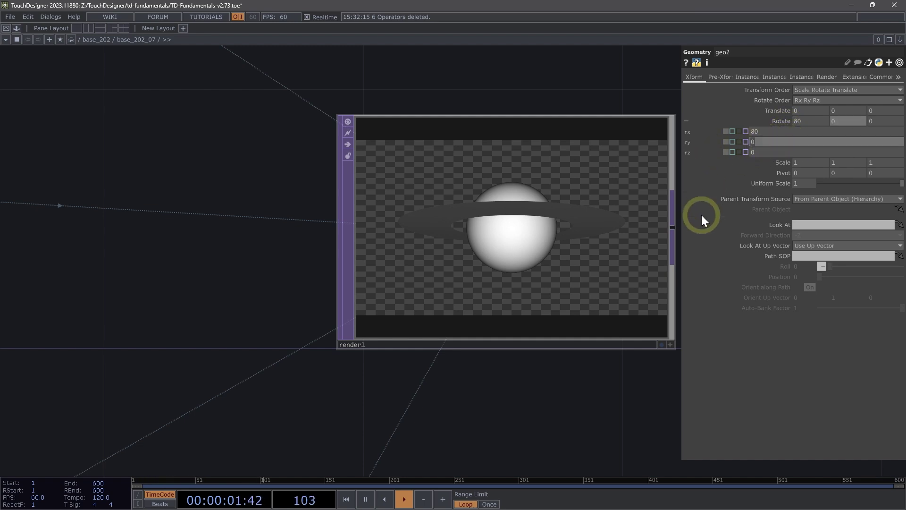
type("absTime.seconds * 15")
key("Return")
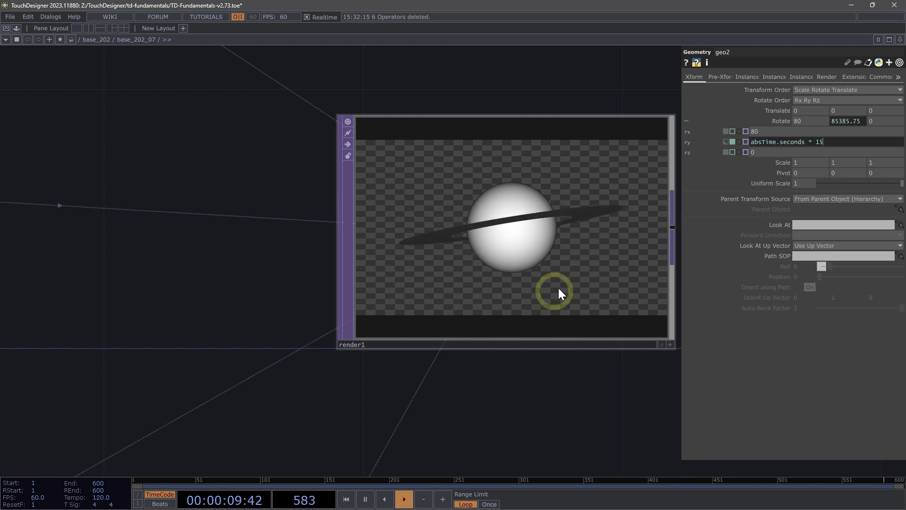
Duplicate the Phong material, place the copy below the ring's Geometry COMP and assign it to the ring.
scroll(463, 216, "down", 2)
scroll(458, 222, "down", 7)
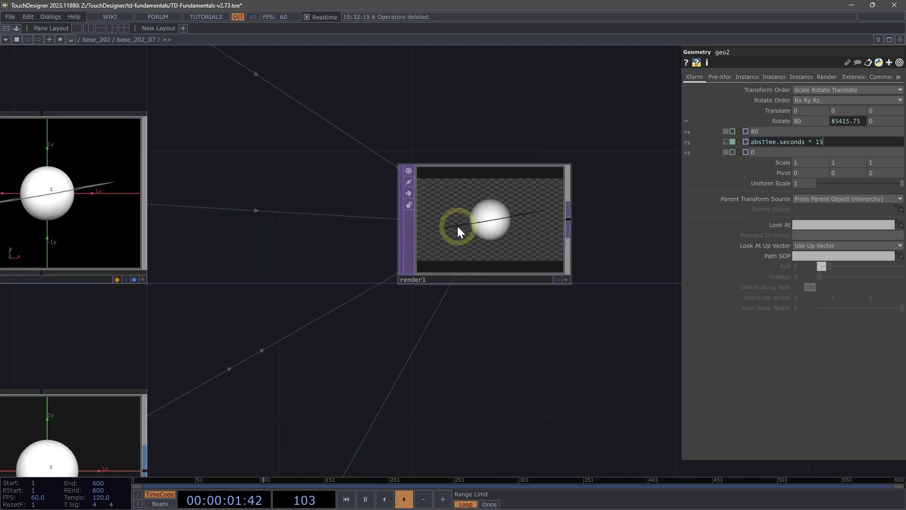
left_click_drag(460, 323, 471, 169)
scroll(397, 272, "down", 2)
scroll(405, 279, "down", 2)
left_click(362, 278)
key("ctrl+c")
key("ctrl+v")
scroll(360, 349, "up", 5)
mouse_move(361, 224)
left_mouse_down()
mouse_move(361, 412)
mouse_move(362, 240)
left_mouse_up()
scroll(361, 243, "down", 3)
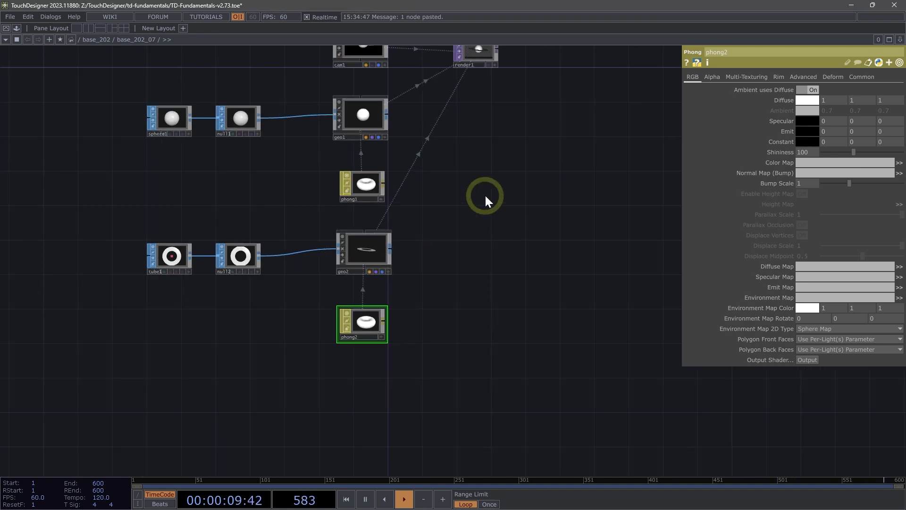
Check the ring in the render output, and add a Render Pass TOP below the Render TOP.
left_click_drag(485, 200, 451, 370)
scroll(432, 208, "up", 8)
scroll(480, 236, "up", 1)
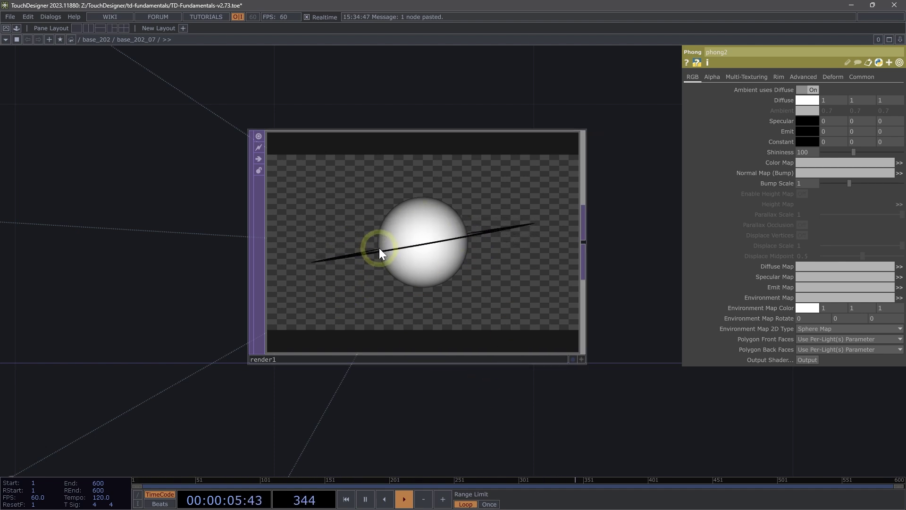
scroll(378, 248, "down", 3)
scroll(379, 244, "down", 2)
left_click_drag(378, 327, 378, 217)
left_click_drag(377, 350, 365, 410)
key("Tab")
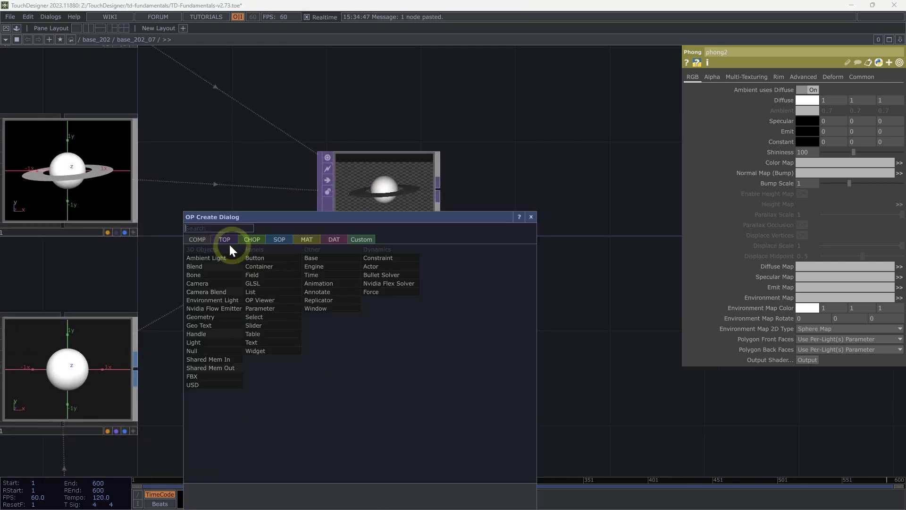
left_click(224, 240)
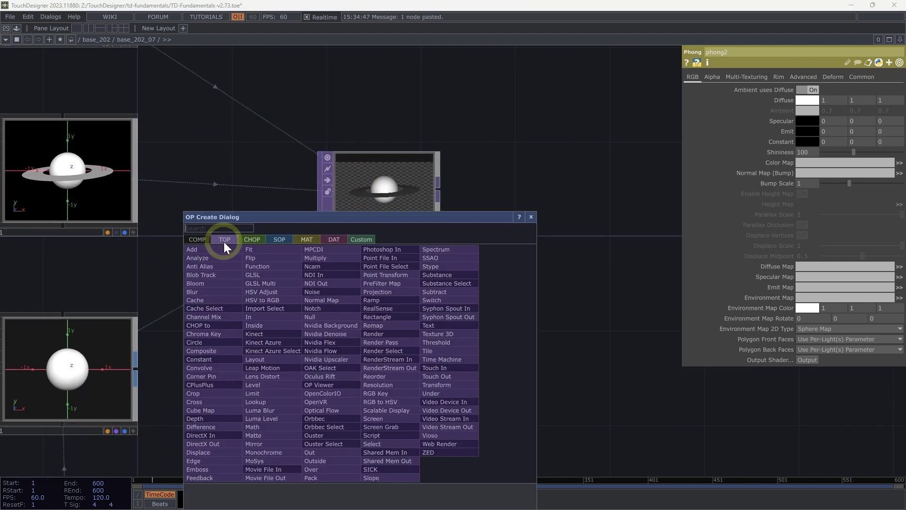
left_click(382, 343)
left_click(385, 373)
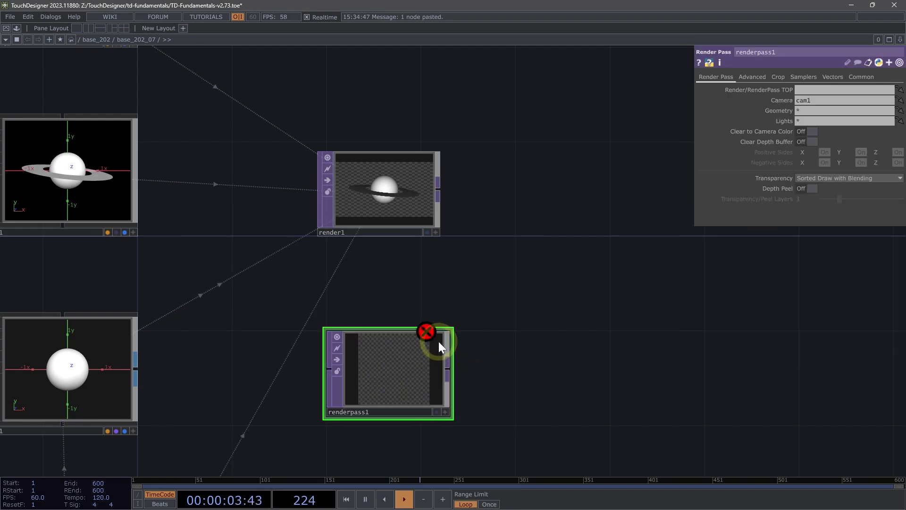
Align the Render TOP with the Render Pass TOP and set render1 as the pass's source render.
middle_click(425, 335)
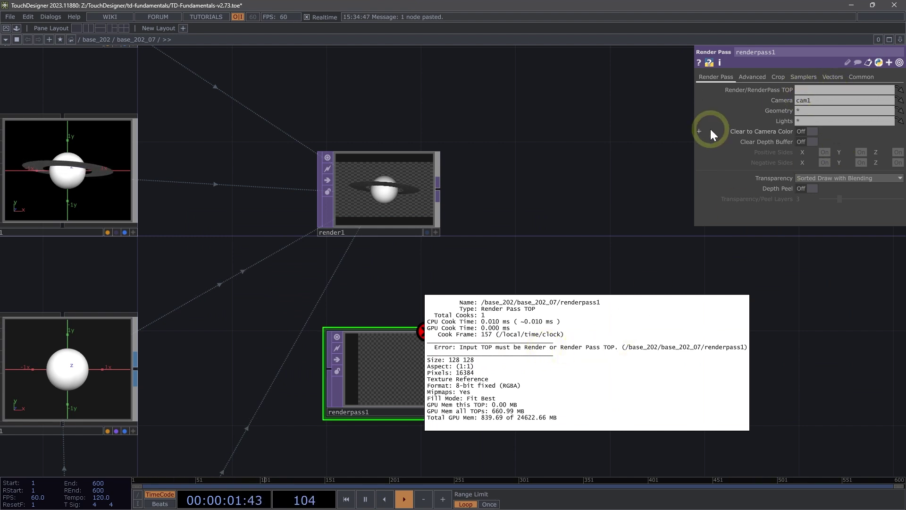
left_click_drag(411, 191, 410, 188)
left_click_drag(380, 377, 379, 388)
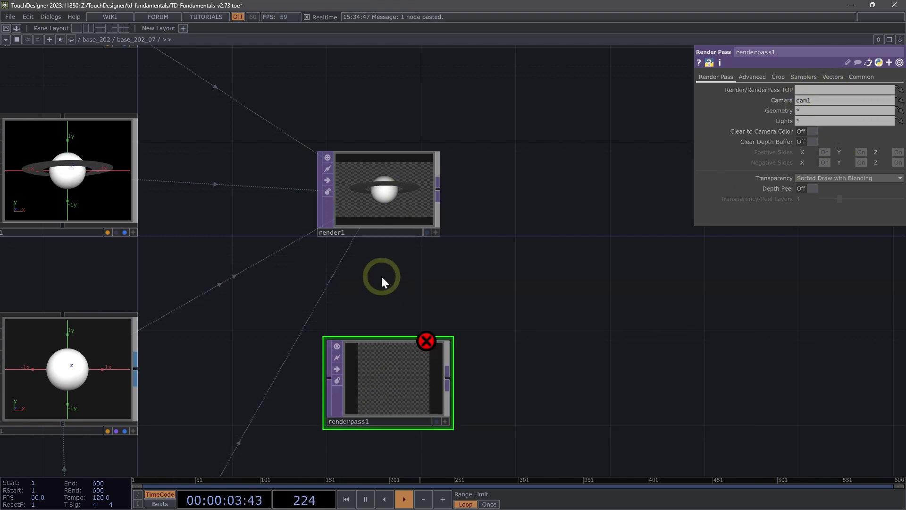
left_click_drag(398, 218, 382, 357)
left_click(381, 373)
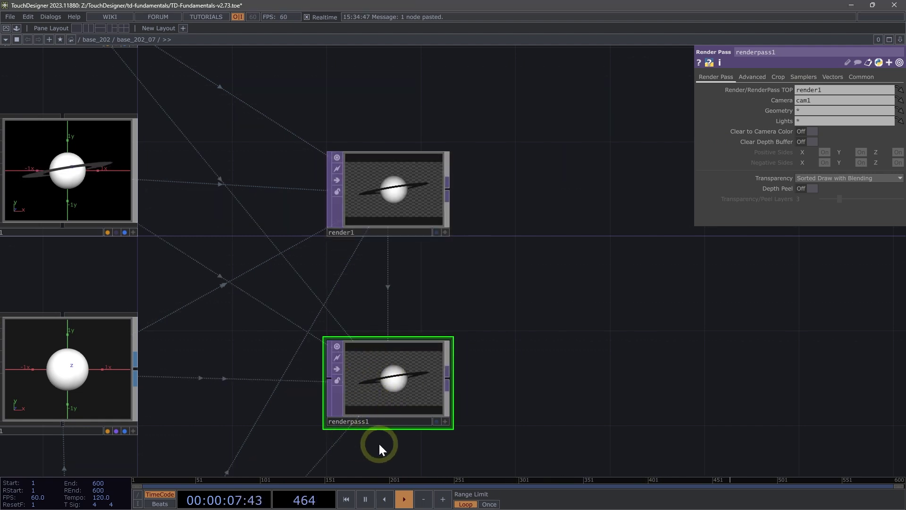
Limit the Render TOP's geometry to geo1 so it draws only the planet.
left_click(447, 231)
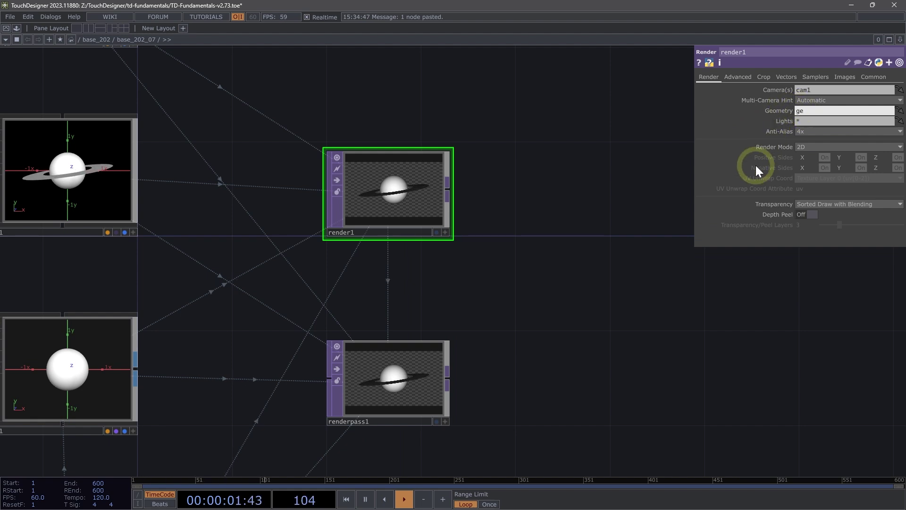
key("Return")
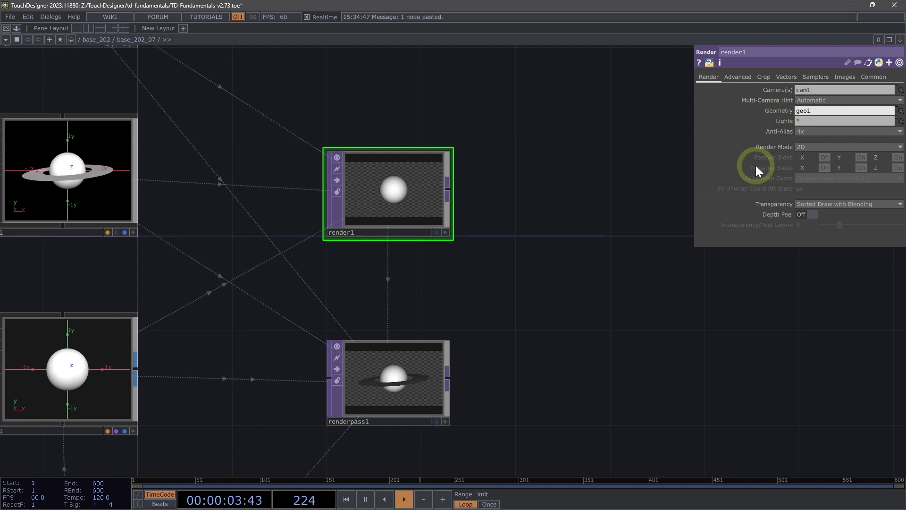
Set the Render Pass TOP's geometry to geo2 and turn on Clear to Camera Color.
left_click(396, 389)
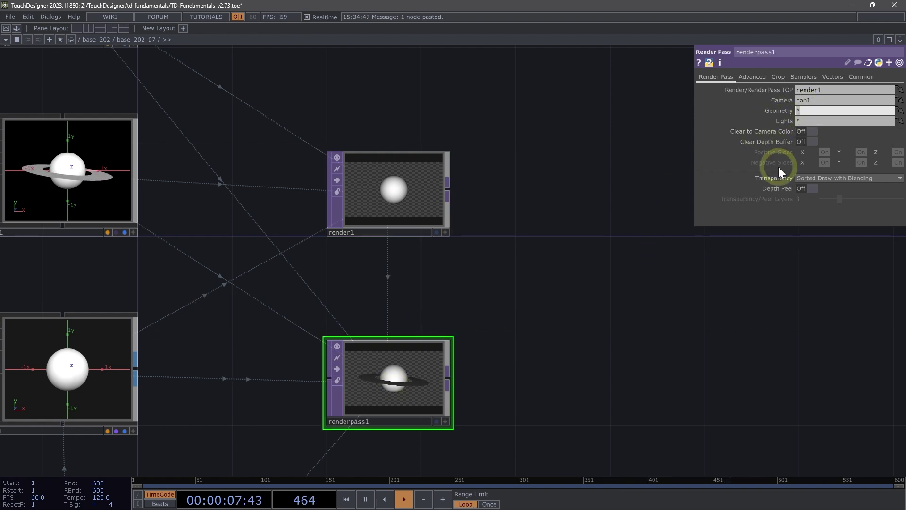
type("geo2")
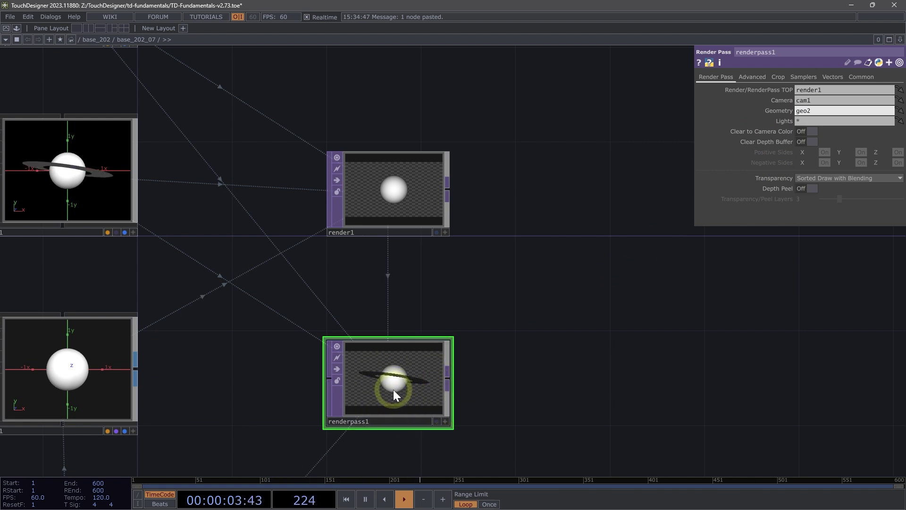
left_click(805, 131)
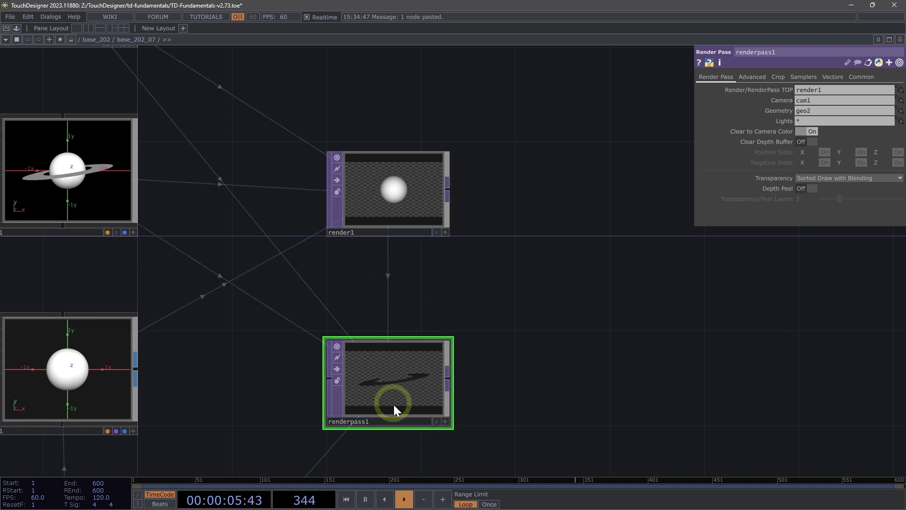
Add an Ambient Light COMP in the empty area below the Render Pass TOP.
scroll(401, 349, "down", 3)
left_click_drag(519, 346, 498, 240)
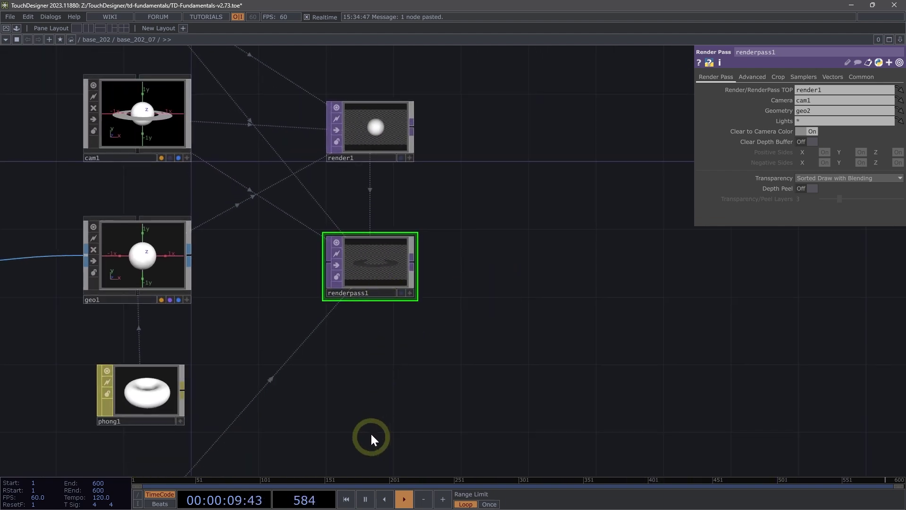
key("Tab")
left_click(211, 241)
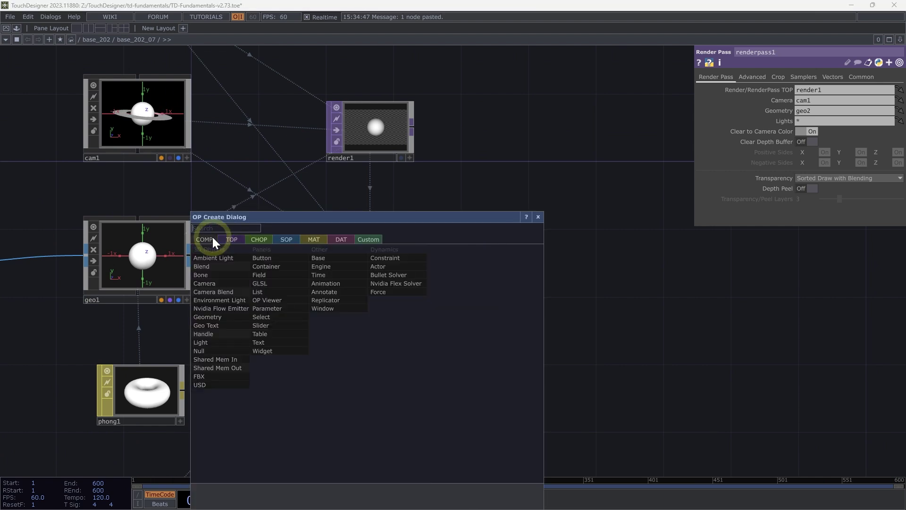
left_click(211, 253)
left_click(372, 392)
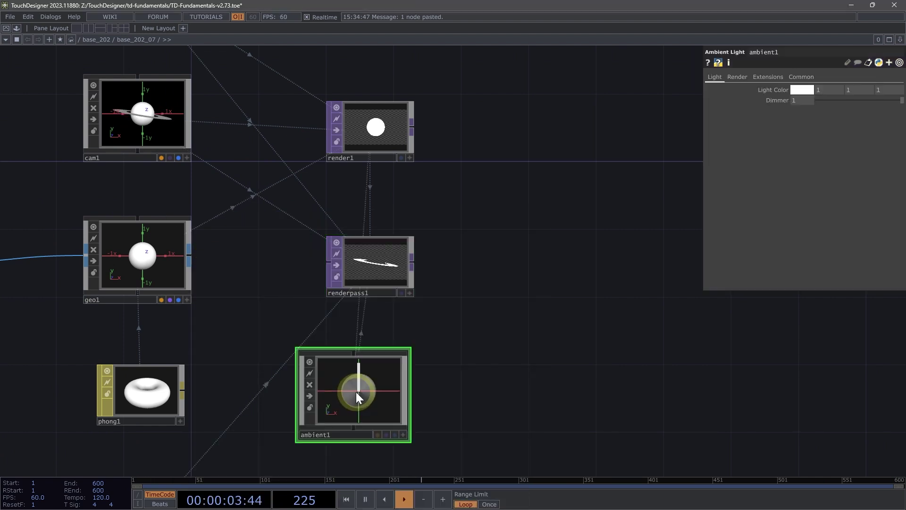
Set the Render Pass TOP's lights to ambient1.
left_click(374, 243)
left_click_drag(480, 162, 437, 242)
scroll(479, 256, "down", 3)
left_click(357, 310)
mouse_move(390, 315)
left_mouse_down()
mouse_move(718, 198)
mouse_move(820, 122)
left_mouse_up()
key("BackSpace")
type("ambient1")
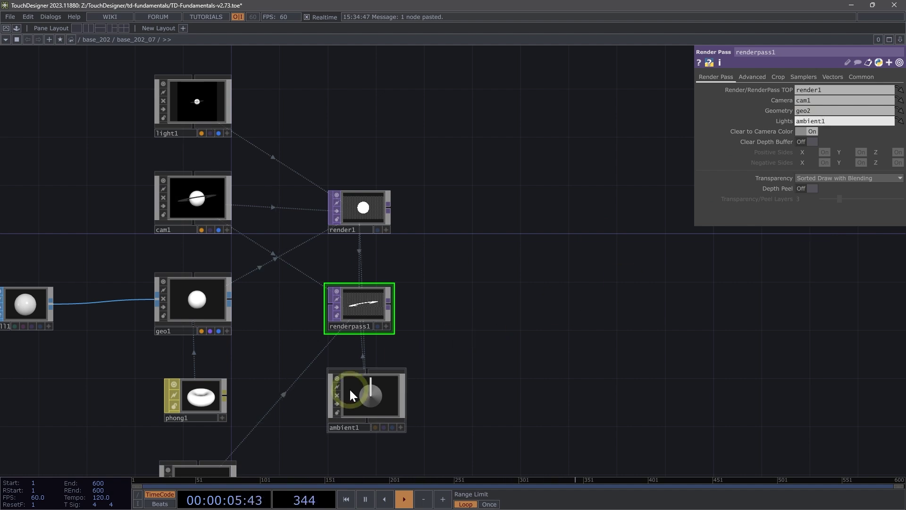
Set the Render TOP's lights to light1.
left_click(365, 203)
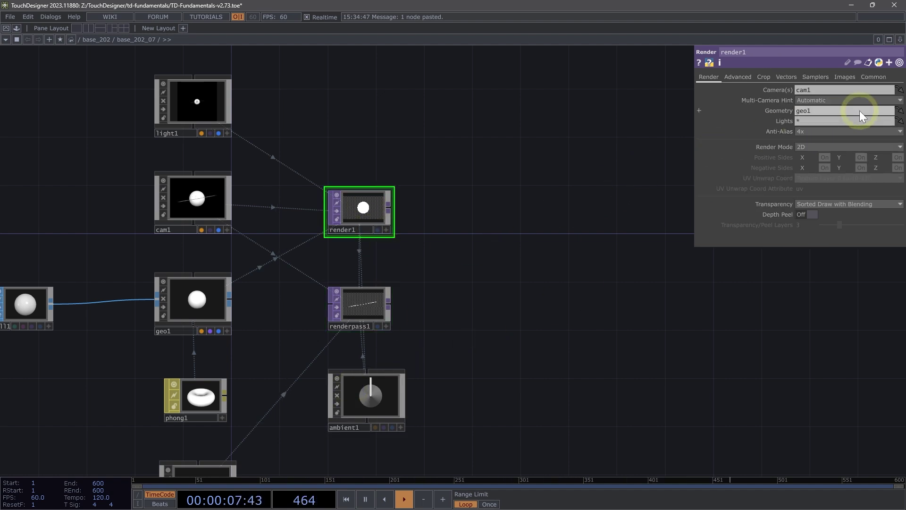
left_click(819, 120)
type("light1")
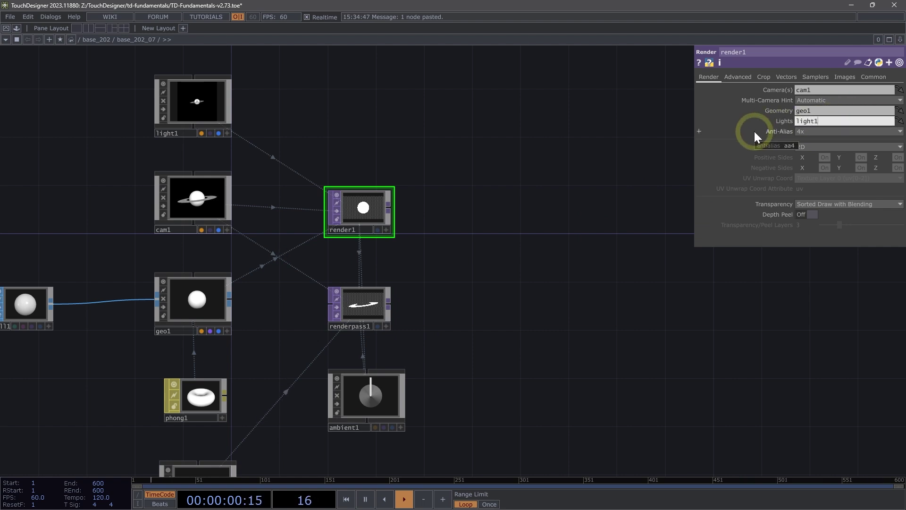
Apply light1 as the Render TOP's light and add a Composite TOP in the empty area beside the Render TOP.
key("Return")
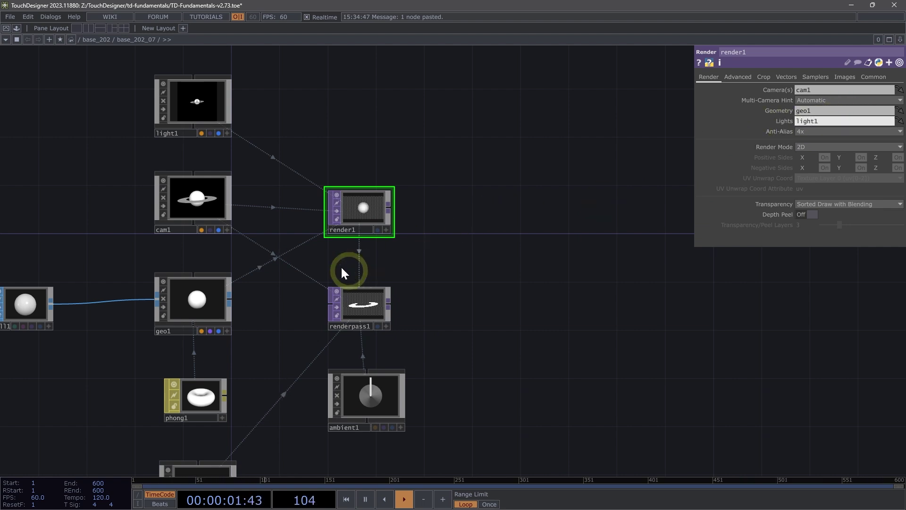
left_click_drag(410, 252, 367, 255)
left_click_drag(430, 263, 364, 267)
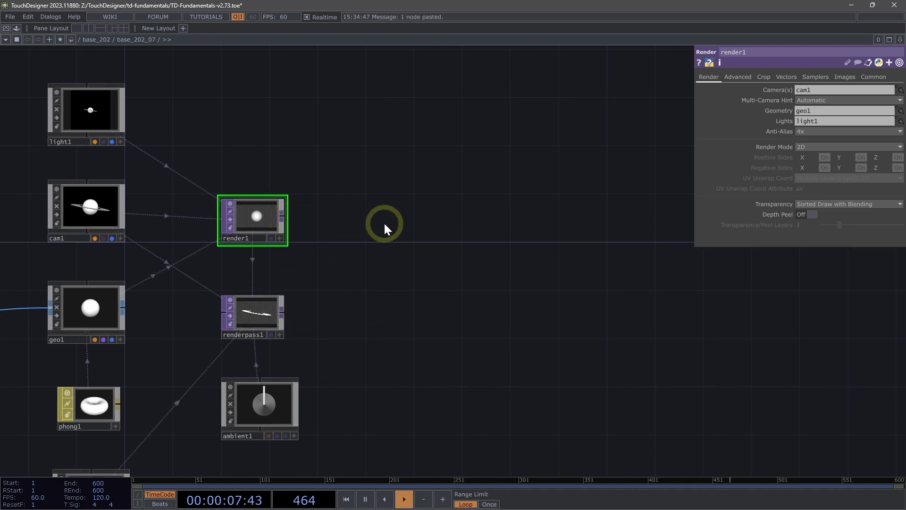
scroll(252, 252, "up", 2)
scroll(252, 252, "up", 5)
left_click_drag(376, 248, 286, 253)
scroll(417, 201, "down", 3)
key("Tab")
type("comp")
left_click(288, 82)
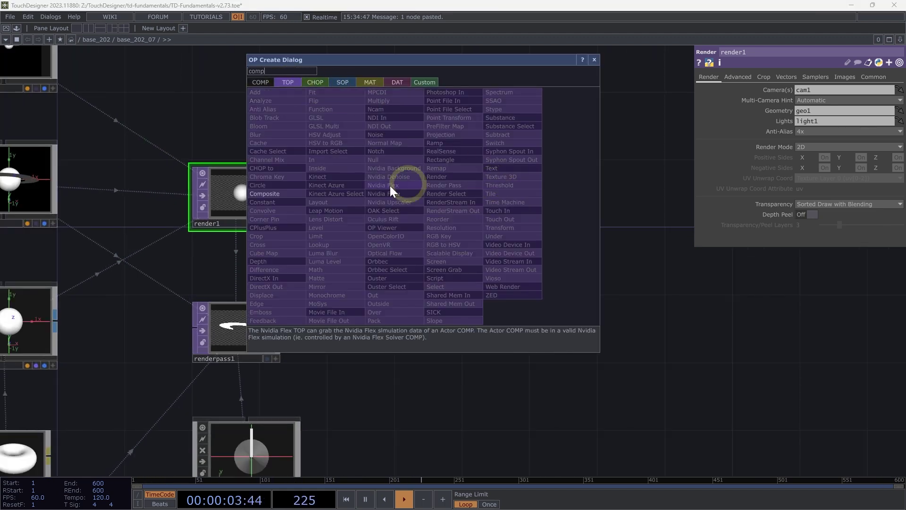
left_click(282, 197)
left_click(510, 215)
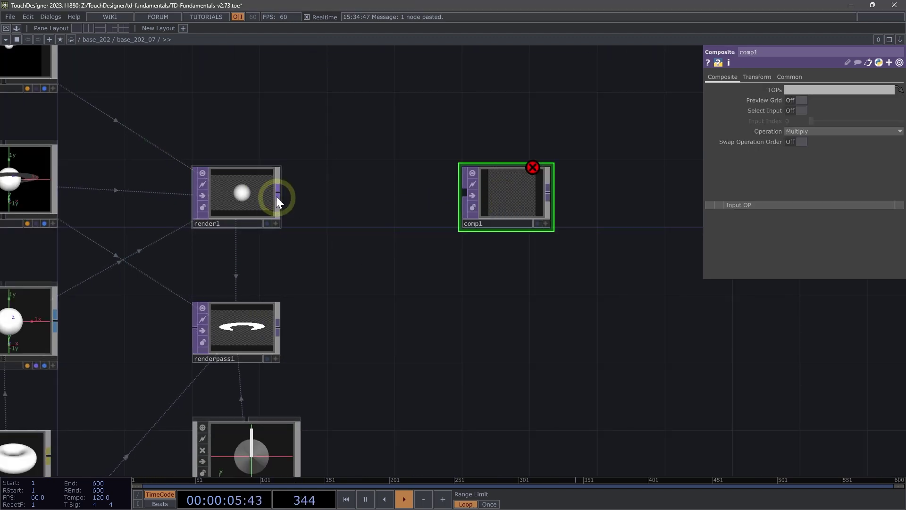
Wire renderpass1 and then render1 into the Composite TOP and set its operation to Over.
left_click_drag(283, 328, 465, 192)
left_click_drag(280, 191, 503, 194)
left_click(818, 132)
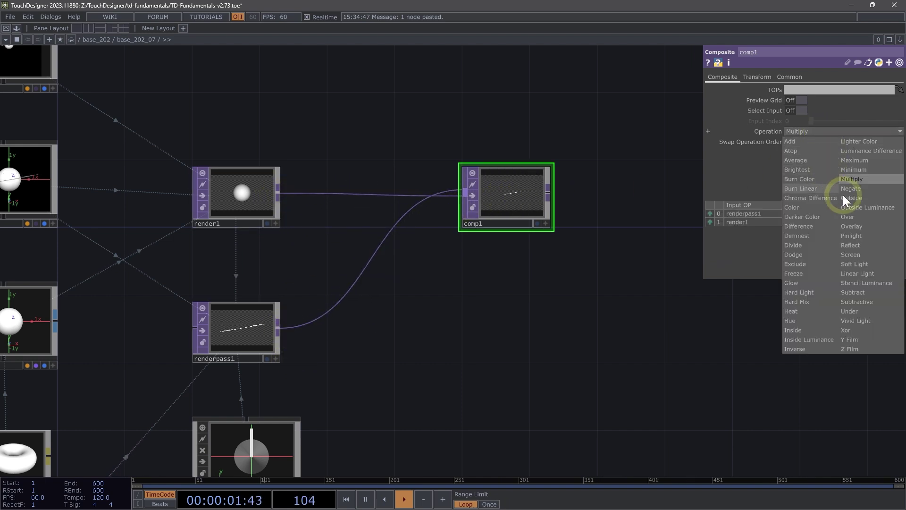
left_click(843, 218)
Open the Composite TOP's output in a floating viewer, shrink it and move it clear of the network nodes.
left_click_drag(523, 290, 438, 355)
scroll(405, 262, "up", 5)
scroll(417, 279, "down", 5)
scroll(426, 282, "down", 3)
right_click(425, 276)
left_click(448, 270)
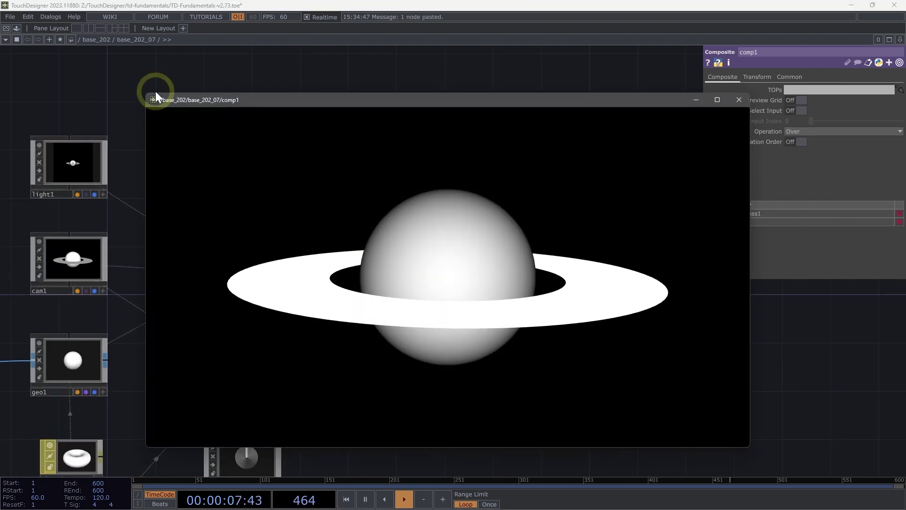
left_click_drag(155, 92, 568, 258)
left_click_drag(569, 266, 672, 313)
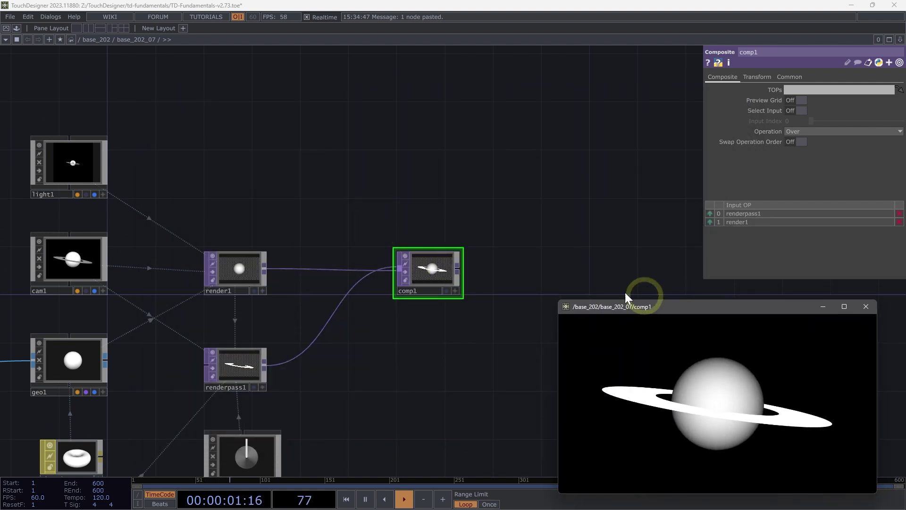
right_click(417, 264)
left_click(349, 384)
Set light1's color to a pale mint green with saturation 0.173 and its dimmer to 1.6.
scroll(350, 378, "down", 3)
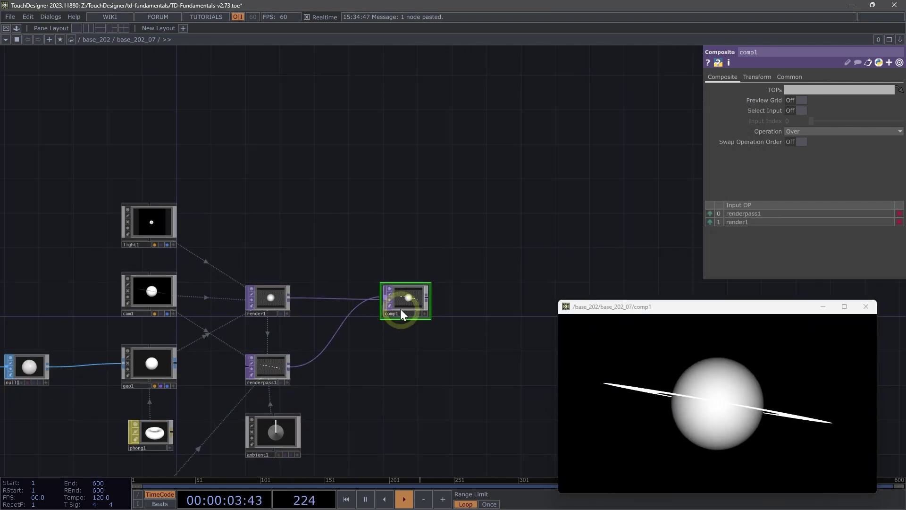
left_click_drag(419, 369, 481, 276)
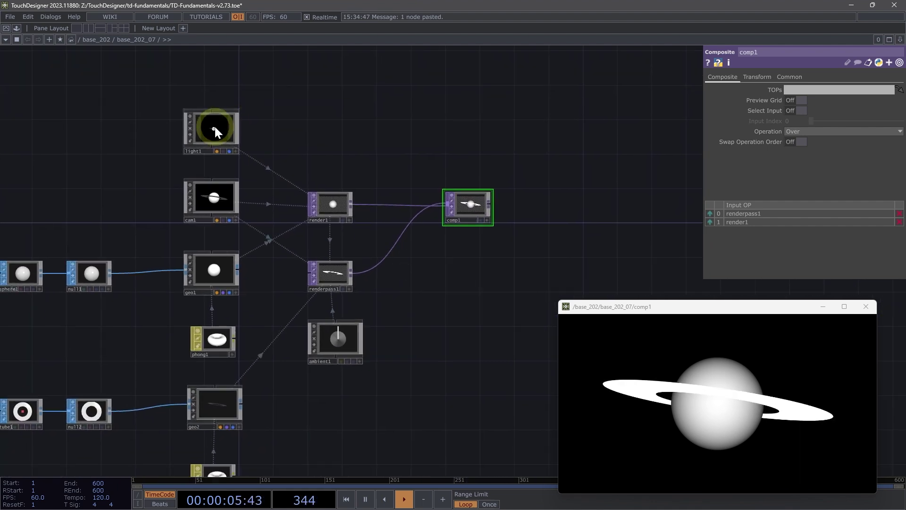
left_click(214, 126)
scroll(214, 126, "up", 3)
left_click_drag(391, 133, 323, 123)
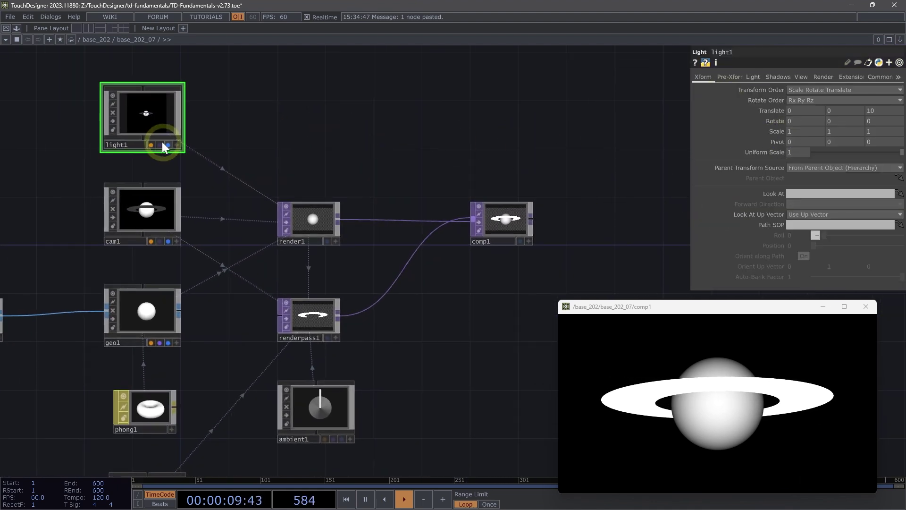
left_click(754, 79)
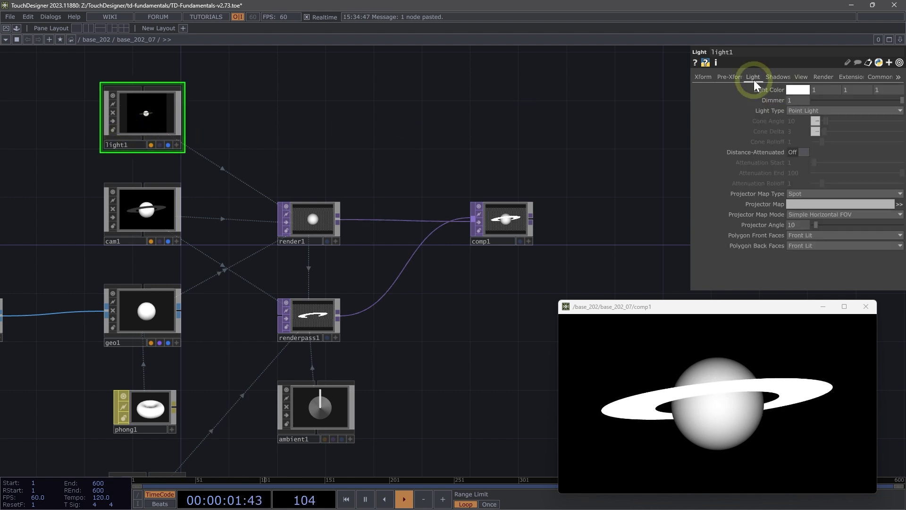
left_click(797, 90)
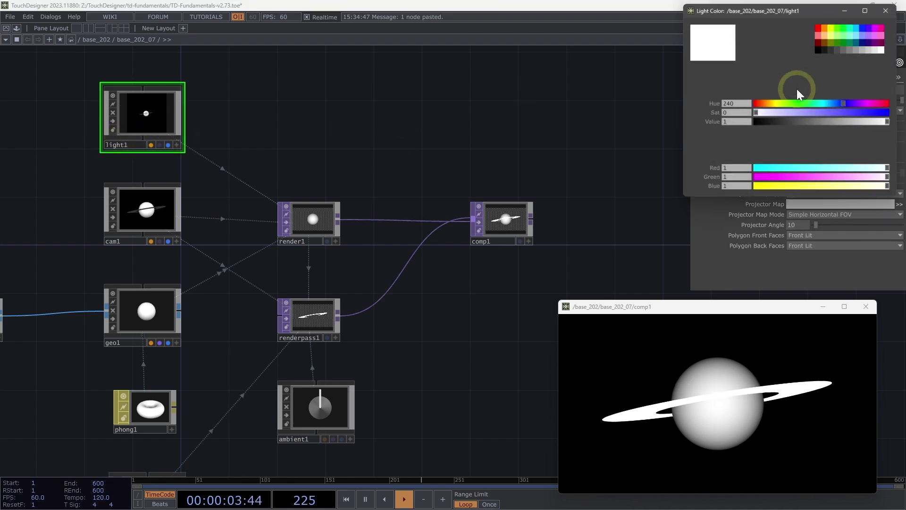
left_click(853, 31)
left_click_drag(817, 111, 780, 113)
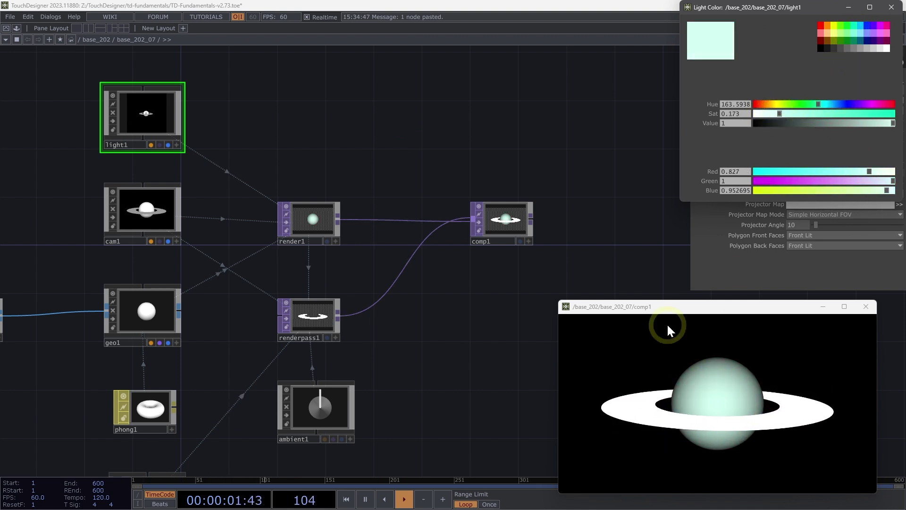
left_click(891, 7)
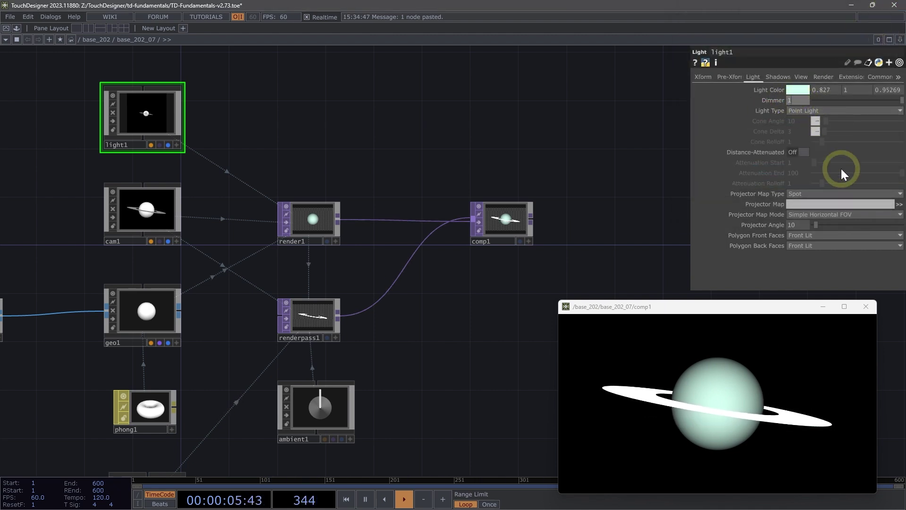
type(".6")
key("Return")
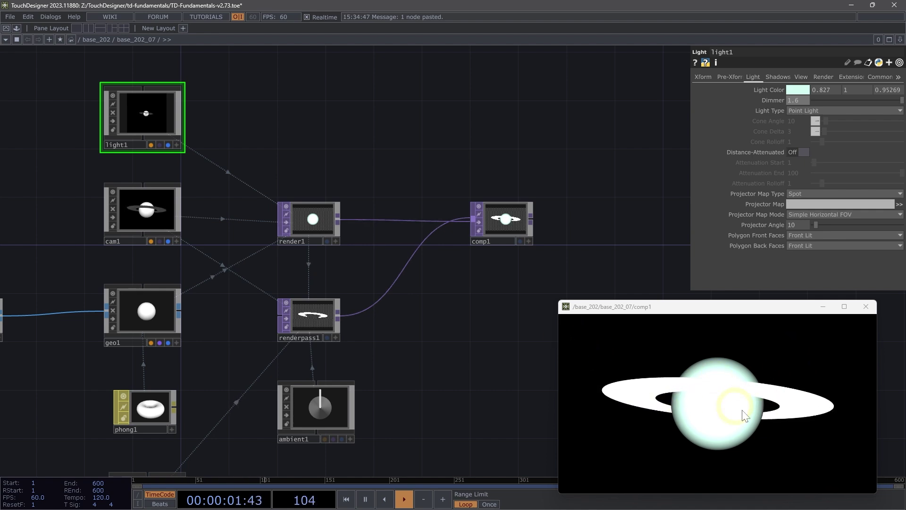
Set ambient1's light color to a pale yellow with blue 0.742 and its dimmer to 1.4.
left_click(321, 409)
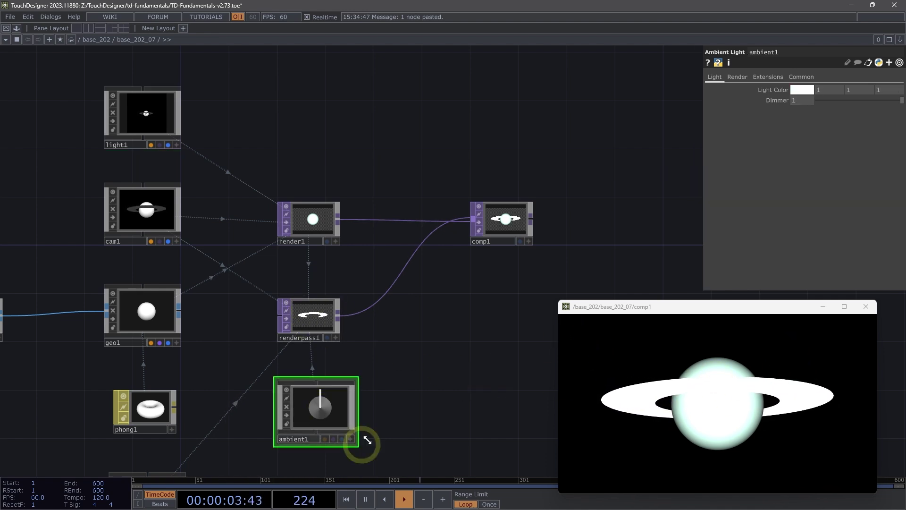
left_click(809, 89)
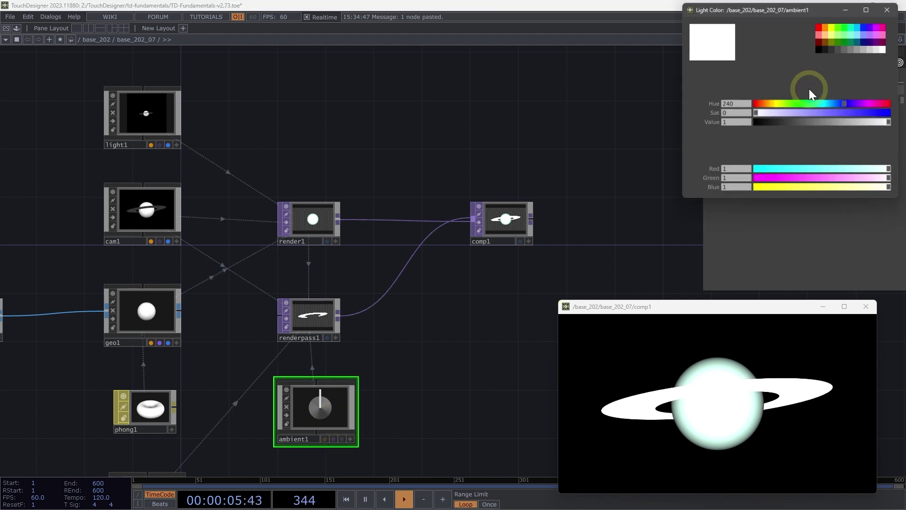
left_click(834, 33)
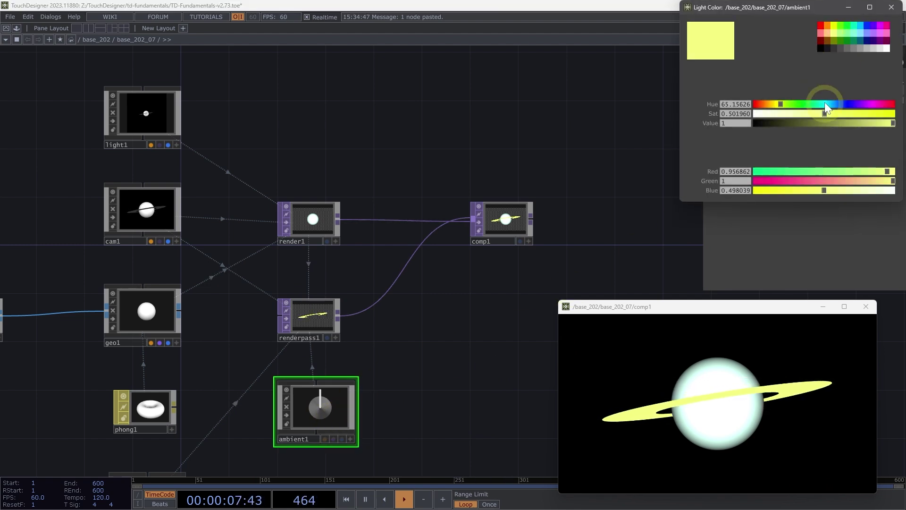
left_click_drag(823, 113, 789, 116)
left_click(891, 8)
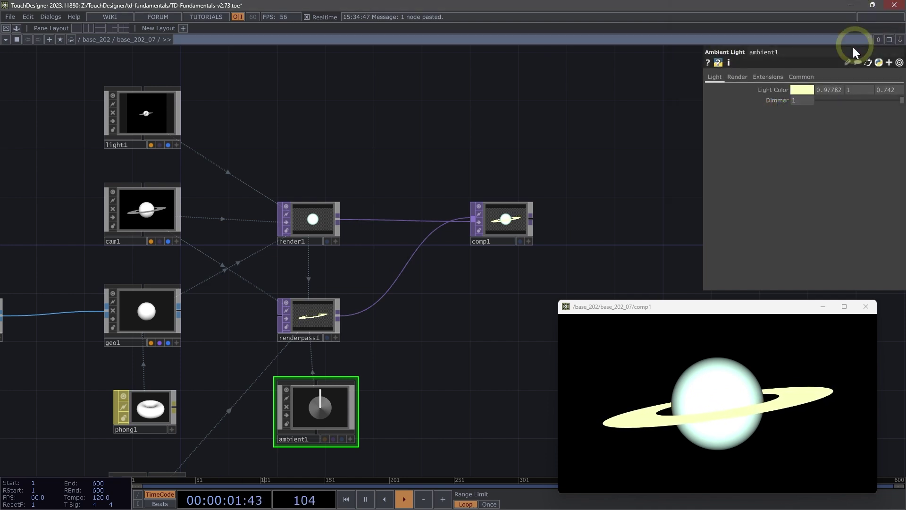
left_click(794, 100)
type("1.4")
key("Return")
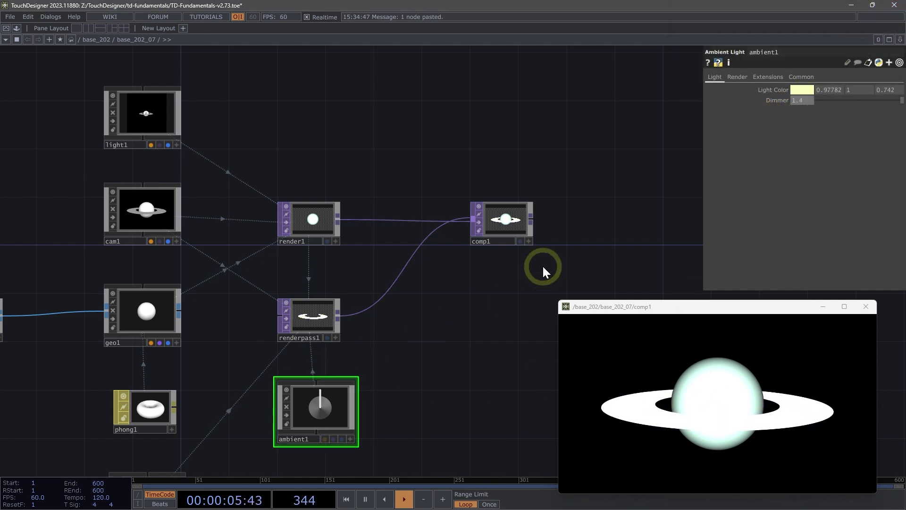
Set ambient1's light color saturation to 0.434 and check the Saturn reference photo in the browser.
left_click(802, 90)
left_click_drag(794, 114, 816, 113)
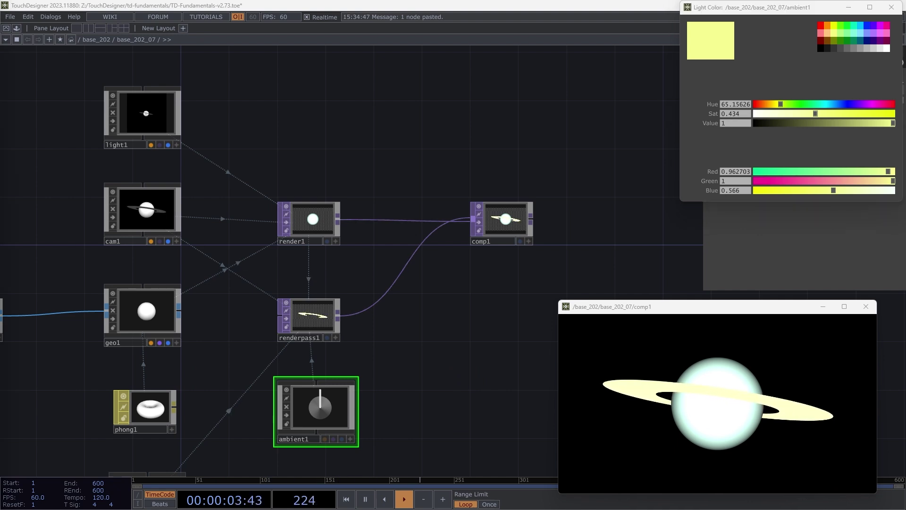
key("alt+Tab")
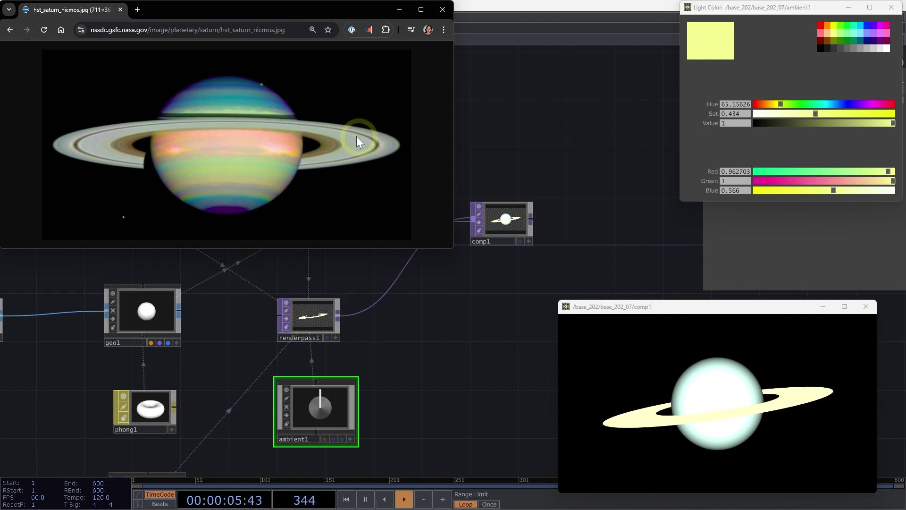
left_click(888, 9)
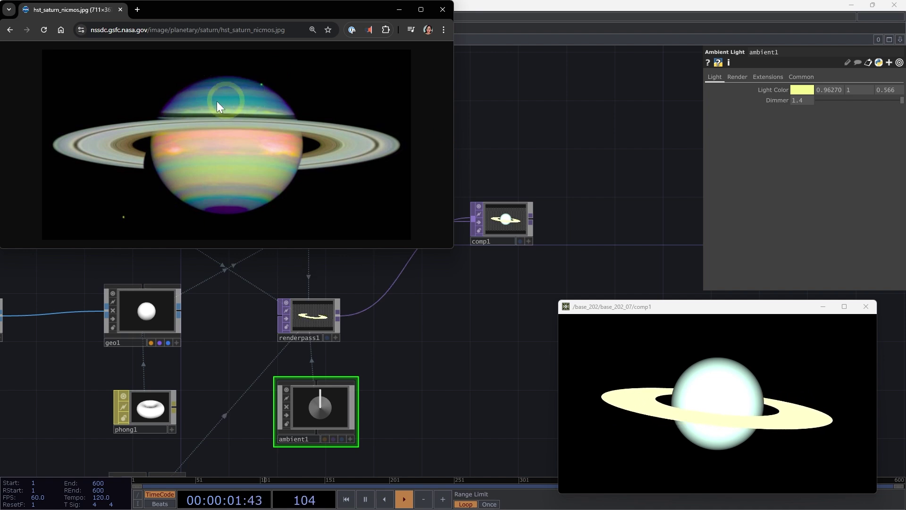
key("alt+Tab")
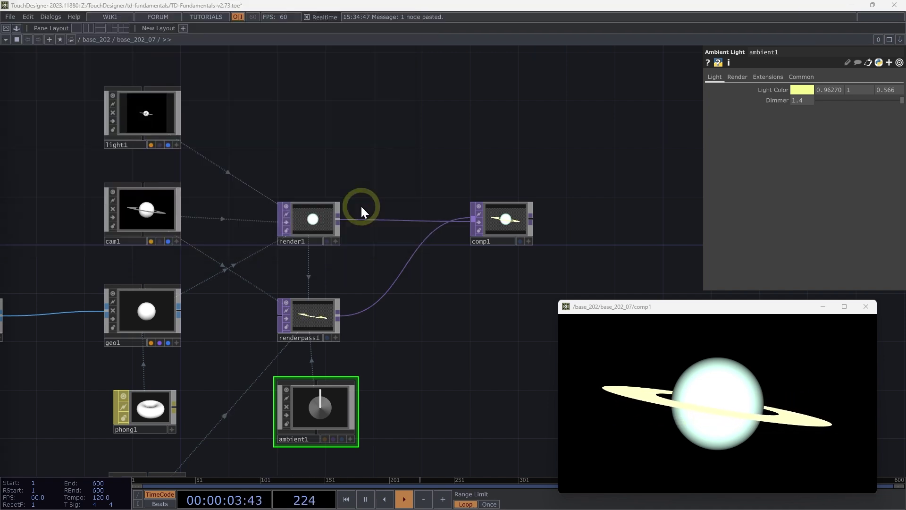
Add a Noise TOP between the sphere1 and tube1 chains and turn off its Monochrome option.
middle_click_drag(291, 139, 85, 198)
left_click_drag(85, 197, 291, 153)
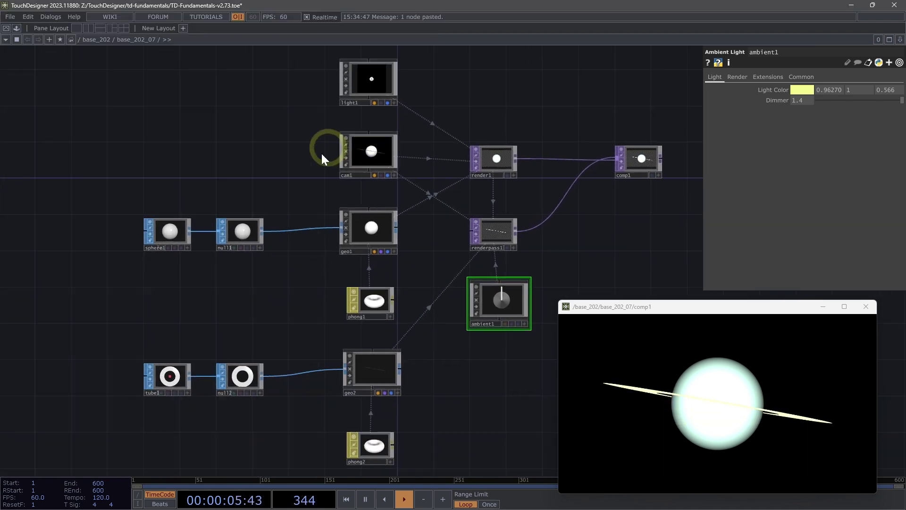
left_click_drag(188, 293, 220, 276)
scroll(173, 287, "up", 3)
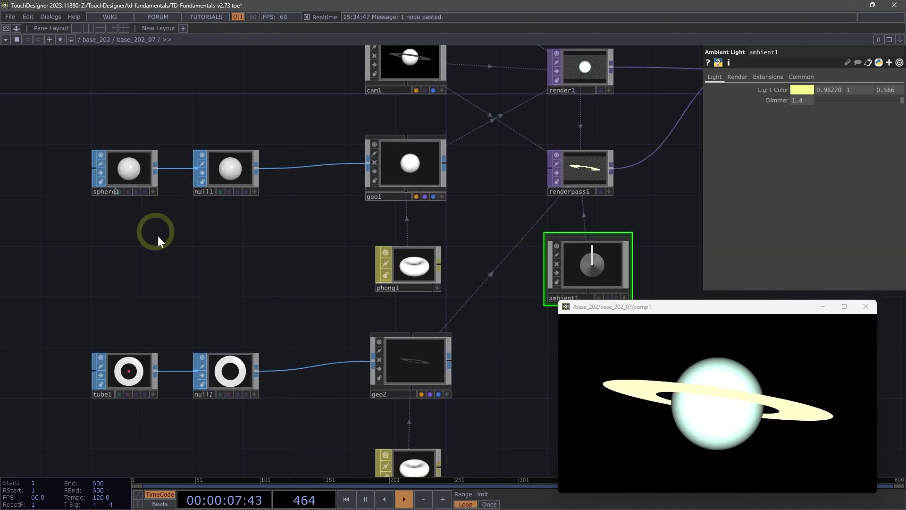
left_click_drag(151, 273, 184, 257)
key("Tab")
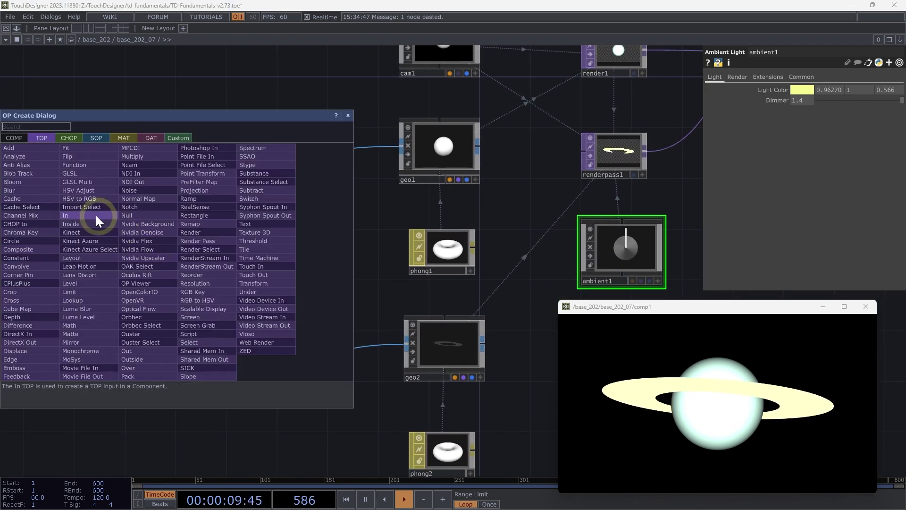
left_click(134, 191)
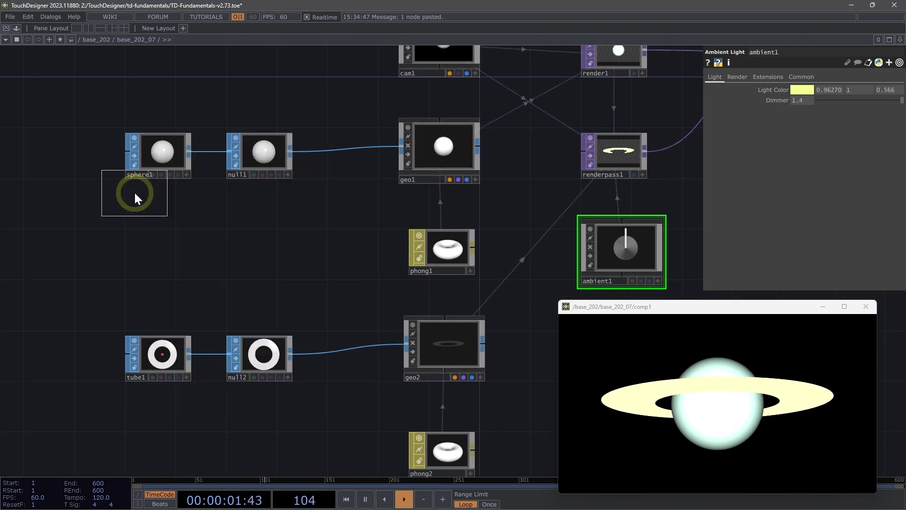
left_click(147, 252)
scroll(145, 253, "up", 2)
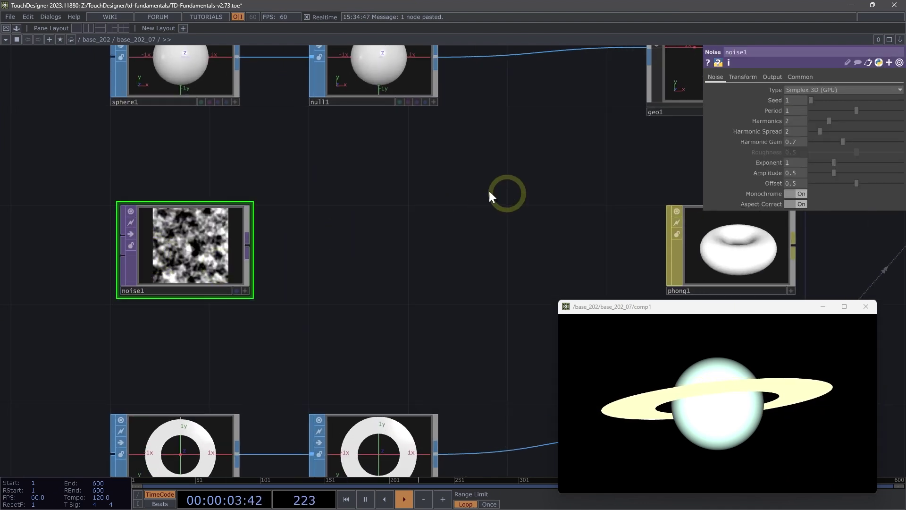
left_click(796, 193)
Append a Null TOP to noise1 and assign it as phong1's Color Map.
left_click_drag(343, 274, 297, 283)
right_click(206, 262)
left_click(336, 265)
left_click_drag(311, 350, 263, 352)
left_click_drag(292, 267, 651, 234)
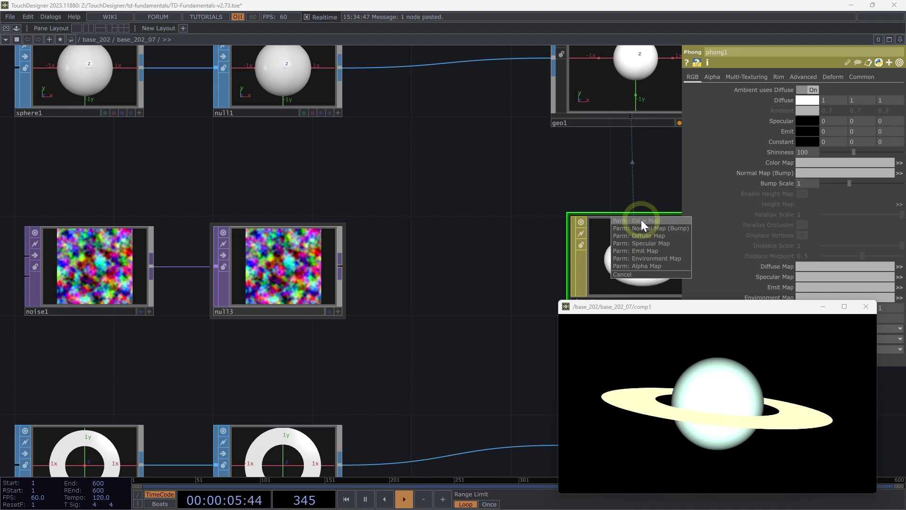
left_click(640, 220)
Set noise1's resolution to 10 by 50 to stretch the planet's texture into horizontal bands.
scroll(527, 239, "down", 3)
left_click_drag(392, 207, 281, 226)
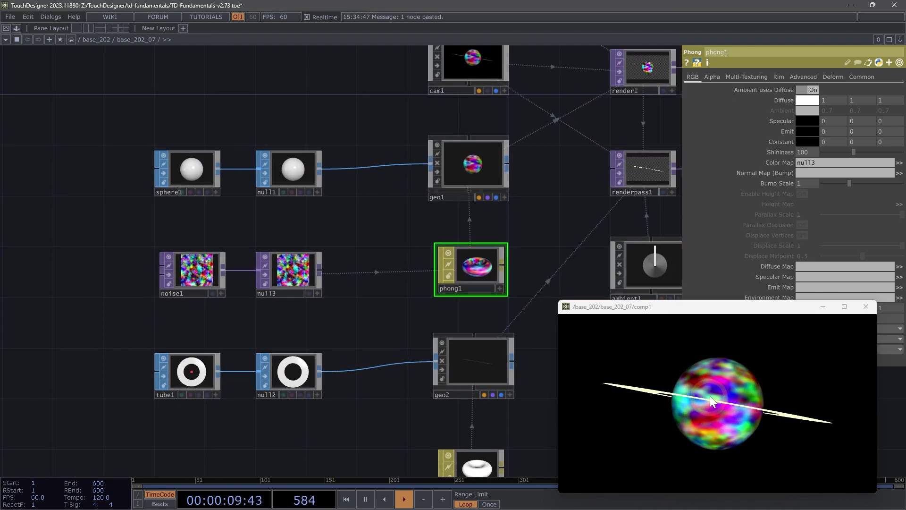
left_click(189, 268)
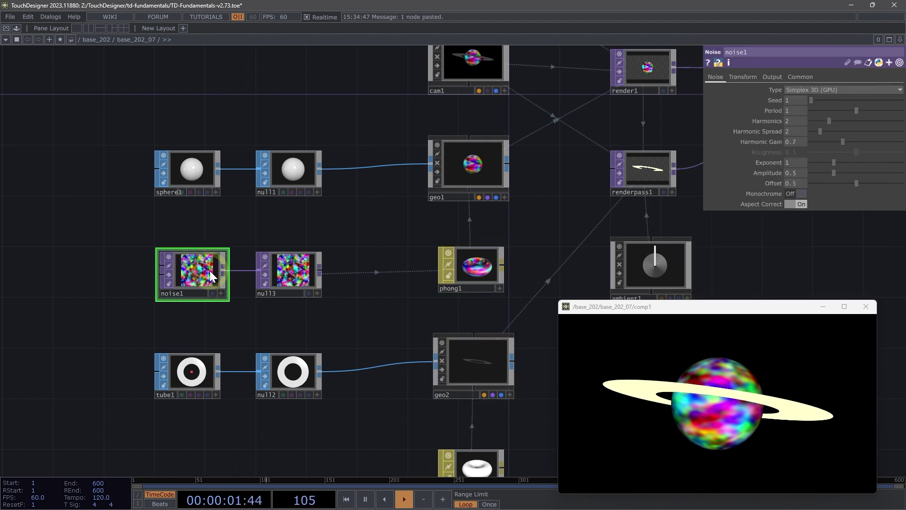
left_click(792, 78)
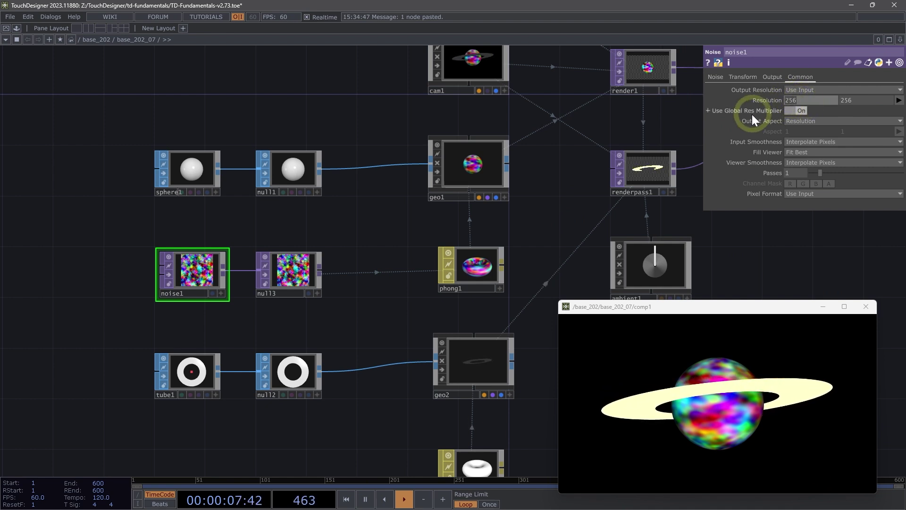
type("10")
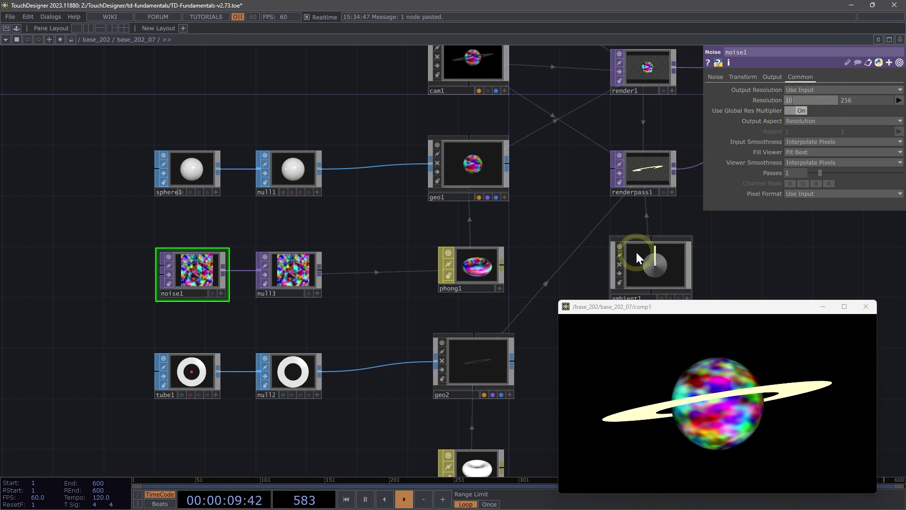
left_click(854, 100)
left_click_drag(853, 102, 820, 110)
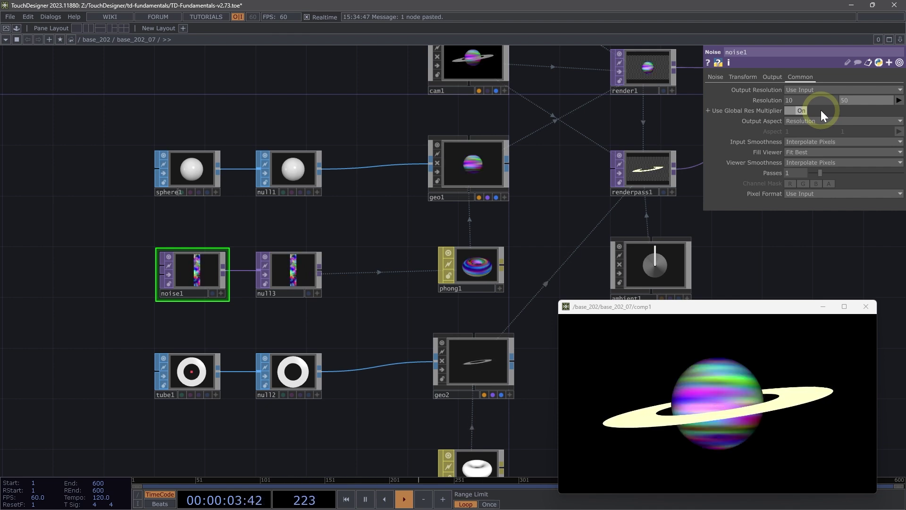
Set noise1's Amplitude to 0.3 to soften the planet's color bands.
left_click(715, 77)
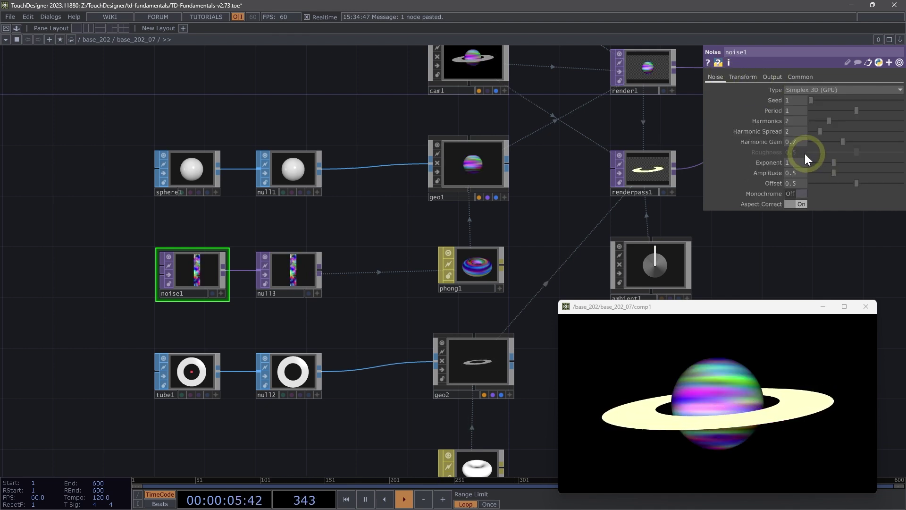
type("0.3")
key("Return")
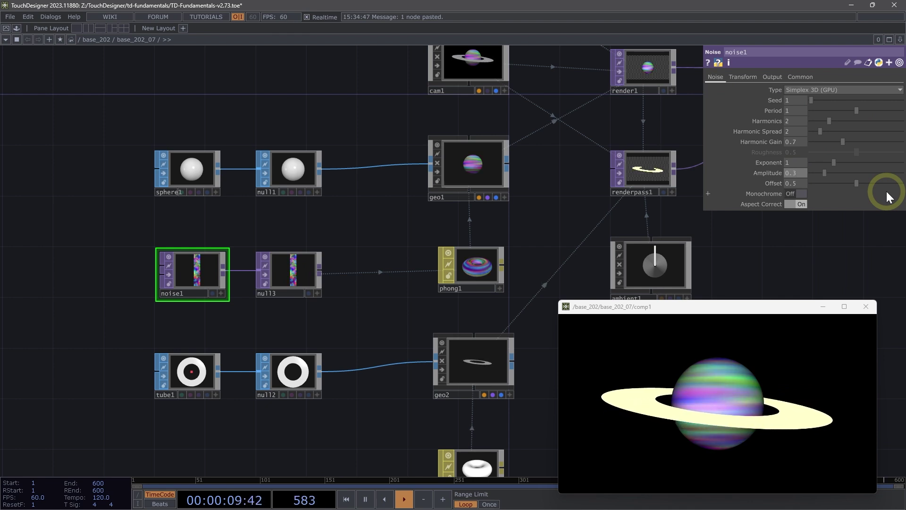
Make room after noise1, insert a Mirror TOP between noise1 and null3, and compare the planet with the Saturn reference photo.
left_click(325, 334)
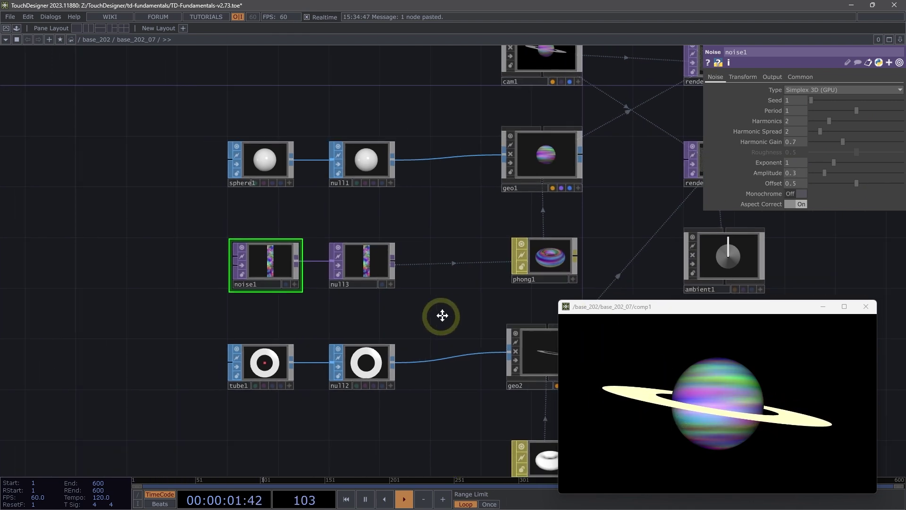
left_click_drag(443, 315, 463, 311)
left_click_drag(302, 250, 203, 251)
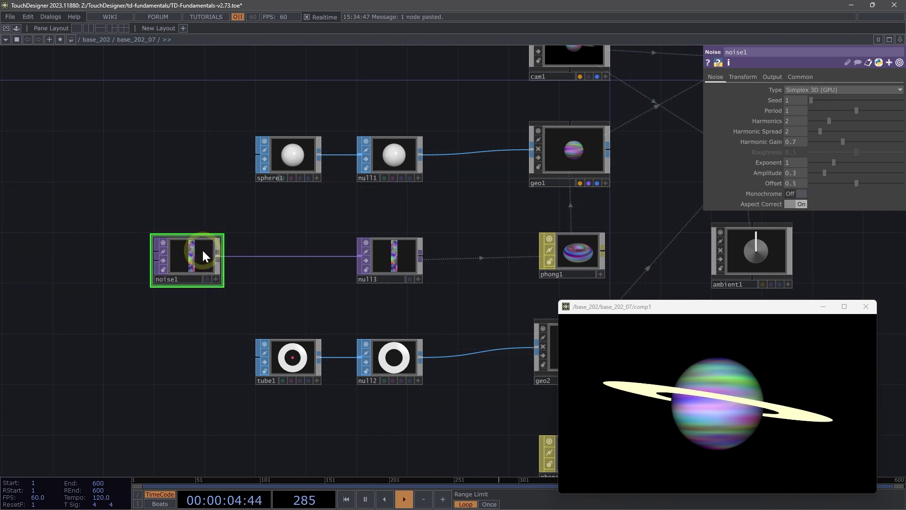
right_click(285, 255)
left_click(303, 243)
left_click(228, 168)
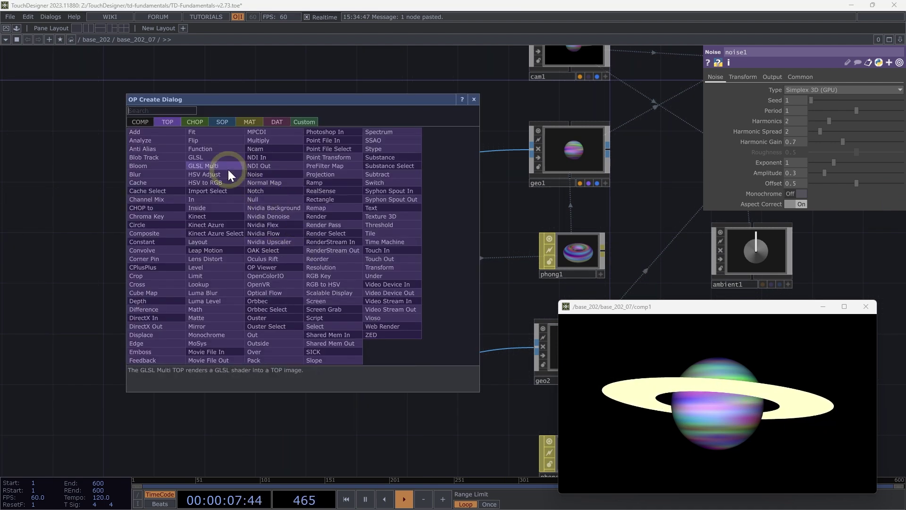
type("mir")
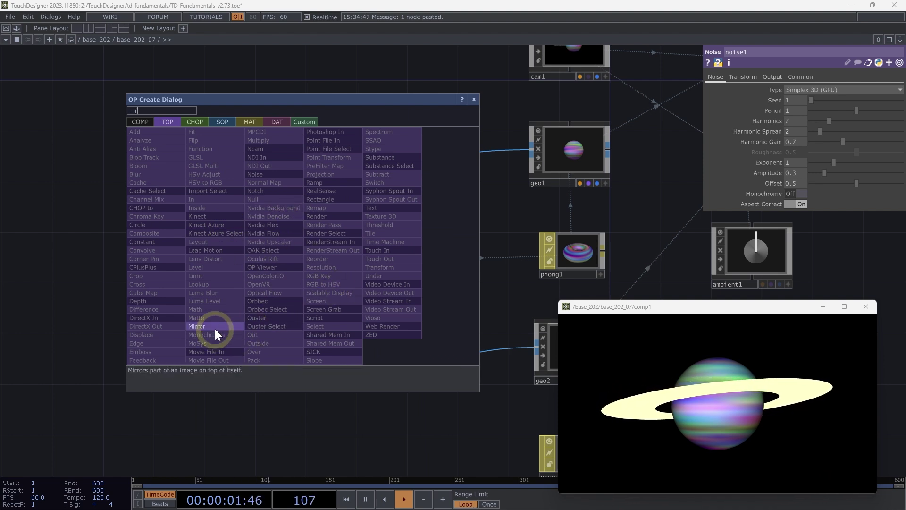
left_click(214, 326)
left_click(288, 256)
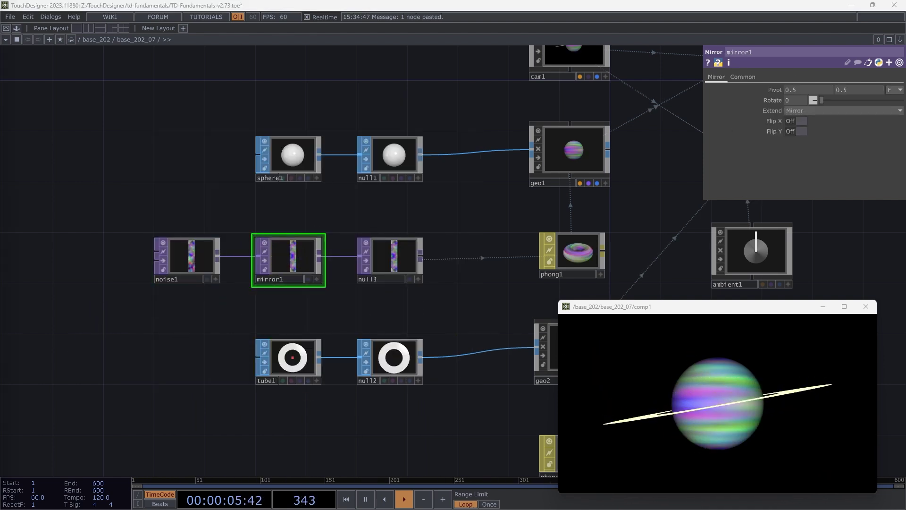
key("alt+Tab")
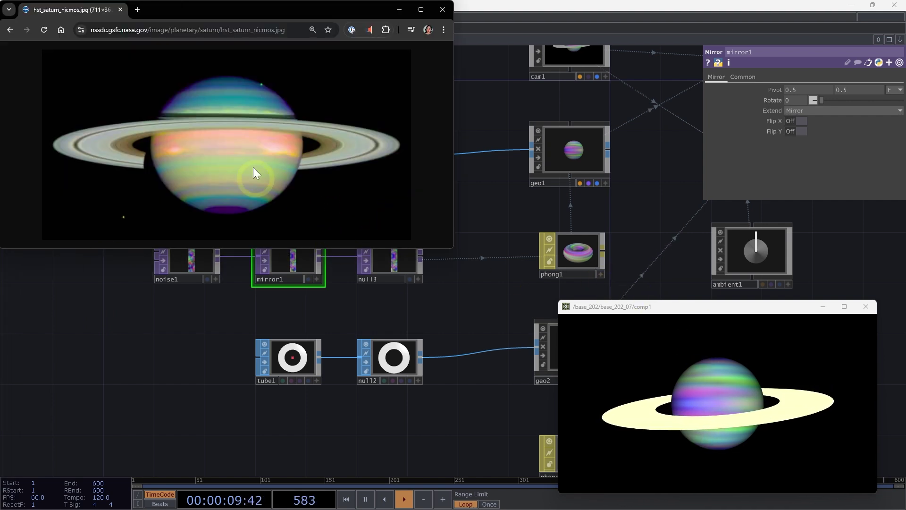
key("alt+Tab")
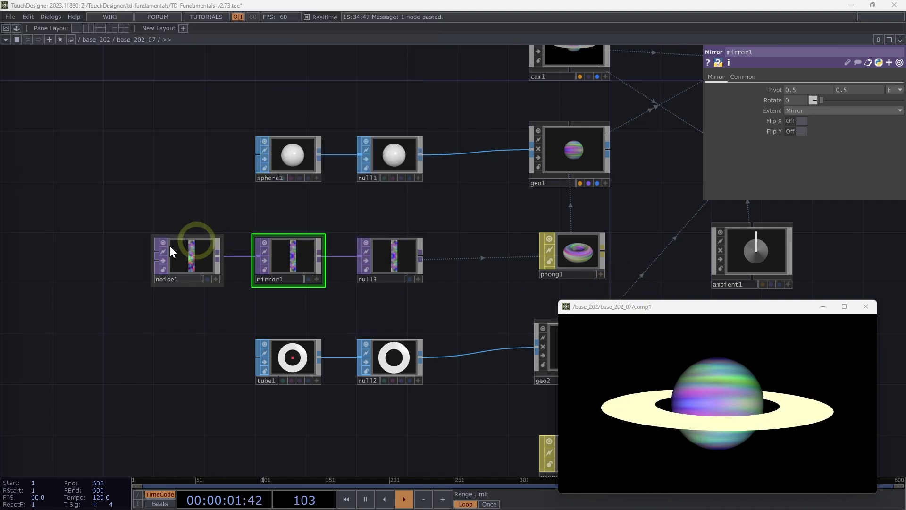
Animate noise1 by setting its Z translate to the expression absTime.seconds * 0.05.
left_click(184, 253)
left_click(745, 77)
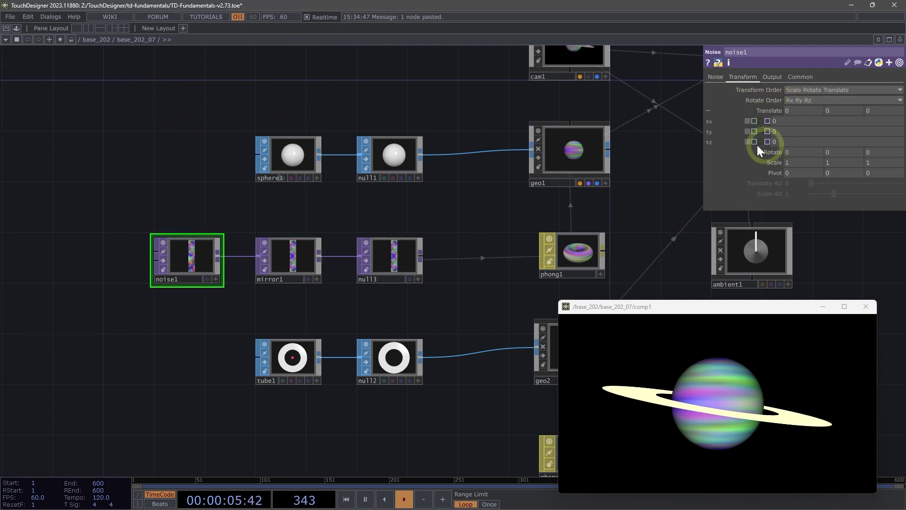
left_click(779, 142)
type("absTime")
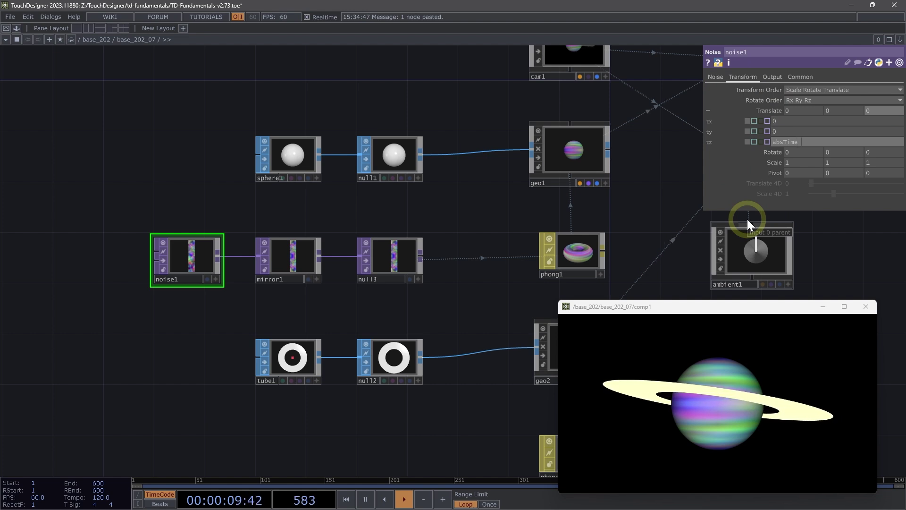
type(".seconds &")
key("BackSpace")
type("* 0.05")
key("Return")
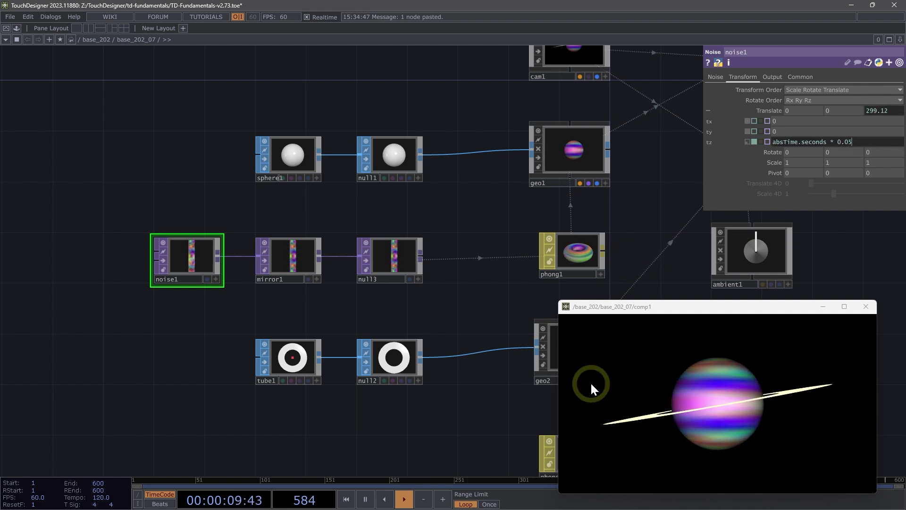
Add a Movie File In TOP below the tube1 chain and load PineNeedleSnow.jpg from the sample Map folder.
left_click_drag(362, 426, 336, 359)
left_click_drag(320, 400, 281, 368)
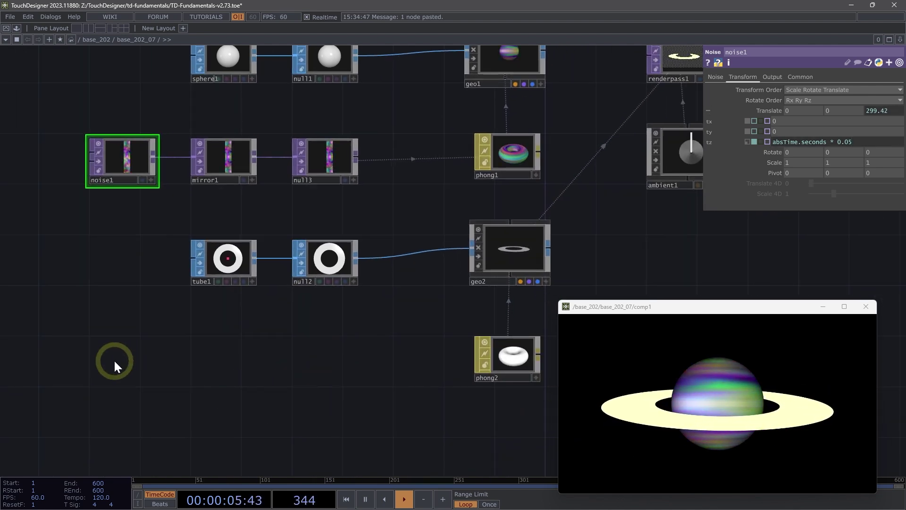
key("Tab")
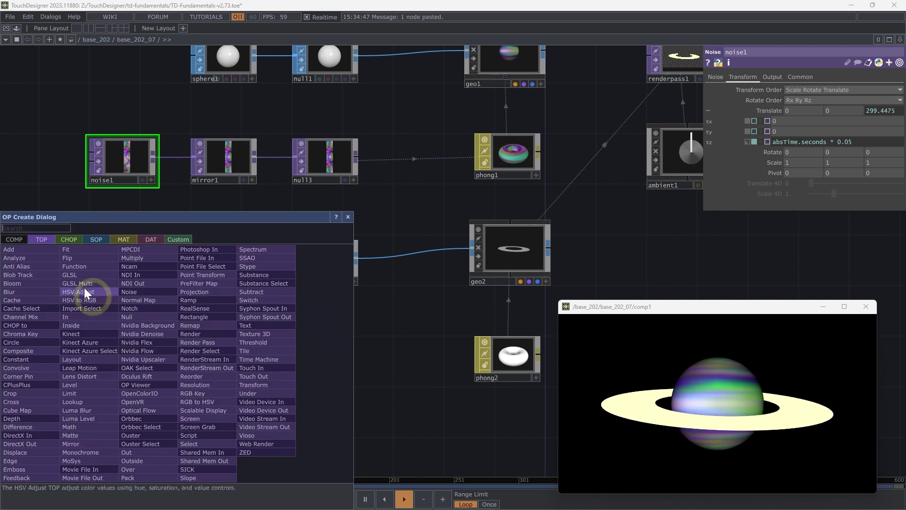
left_click(89, 469)
left_click(119, 363)
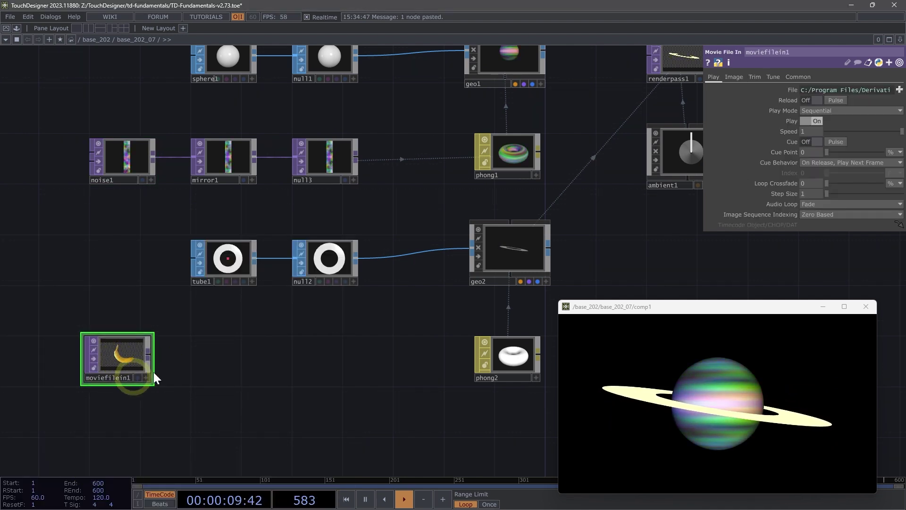
left_click(898, 90)
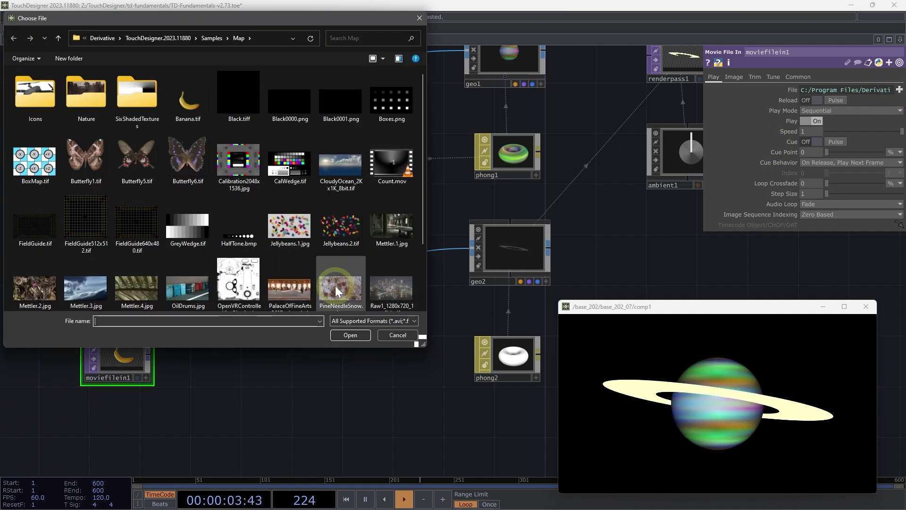
left_click(335, 285)
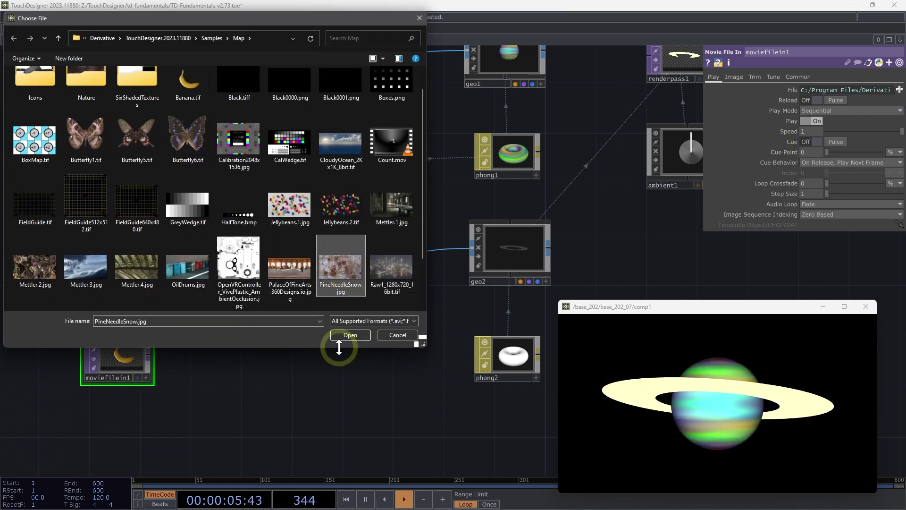
left_click(342, 336)
Append a Fit TOP to moviefilein1.
scroll(56, 391, "up", 5)
key("Down")
key("Right")
left_click(251, 328)
right_click(251, 334)
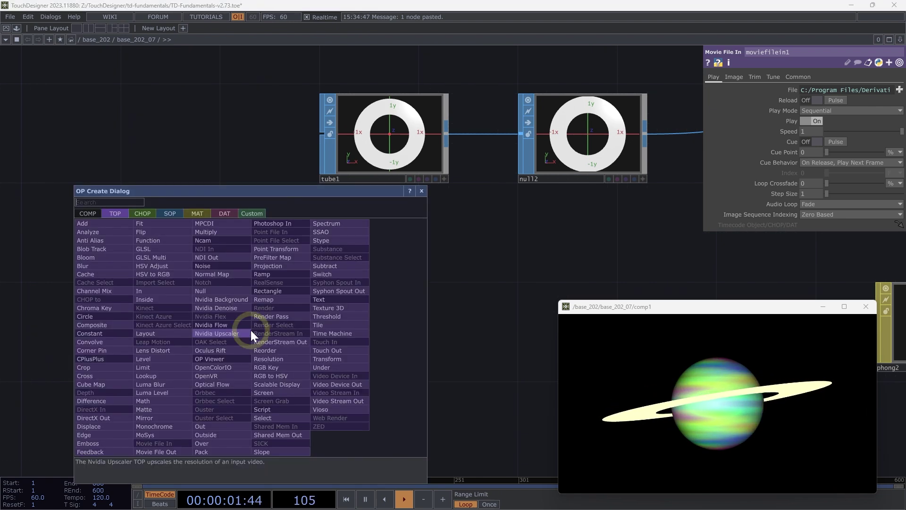
type("fit")
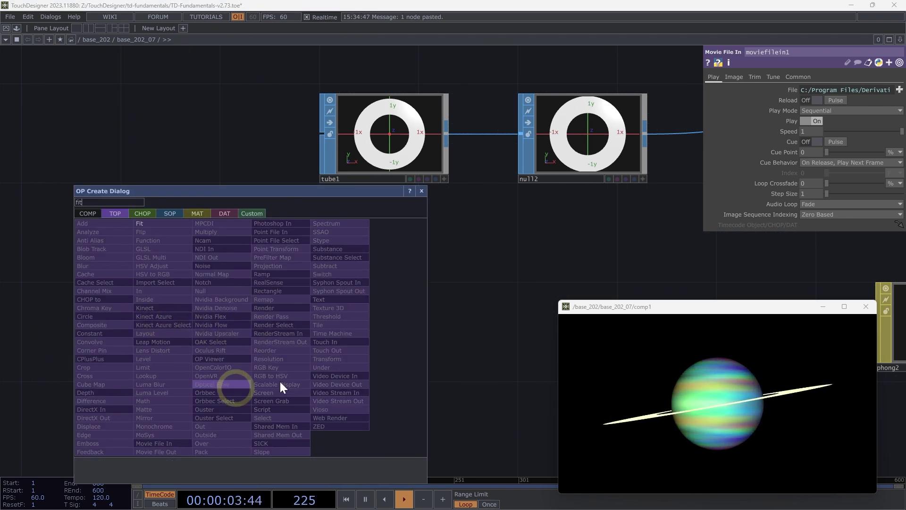
left_click(160, 223)
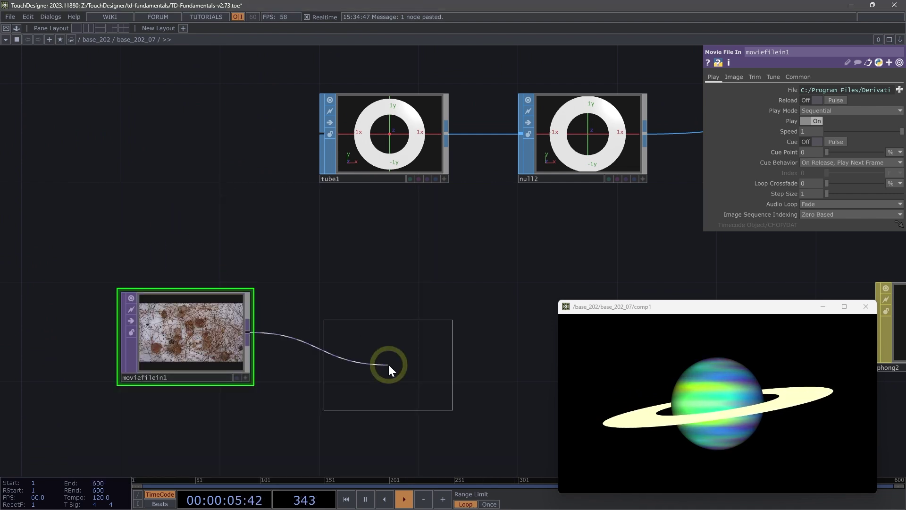
left_click(388, 336)
Append a Null TOP to fit1 and assign it as phong2's Color Map.
scroll(385, 336, "down", 2)
middle_click_drag(403, 360, 403, 429)
left_click_drag(403, 428, 256, 421)
key("alt+n")
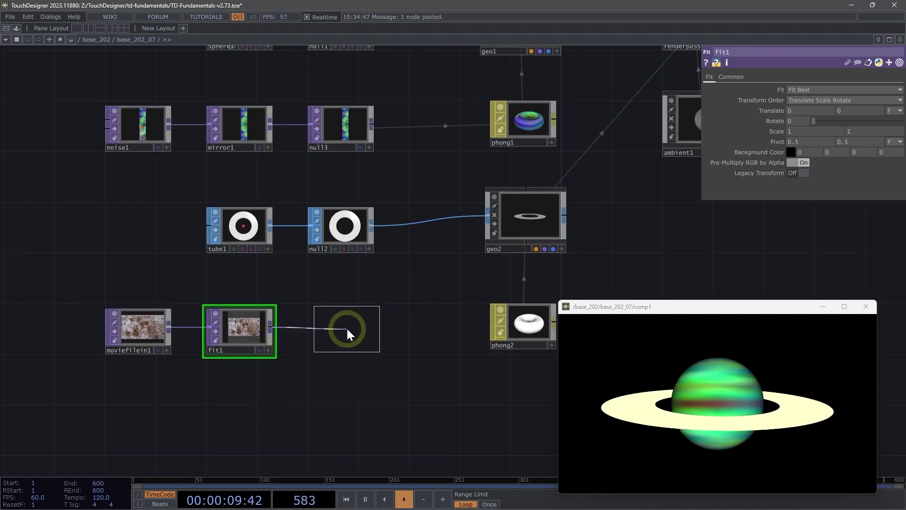
left_click(343, 330)
left_click_drag(324, 400, 287, 405)
left_click_drag(334, 332, 493, 308)
left_click(455, 357)
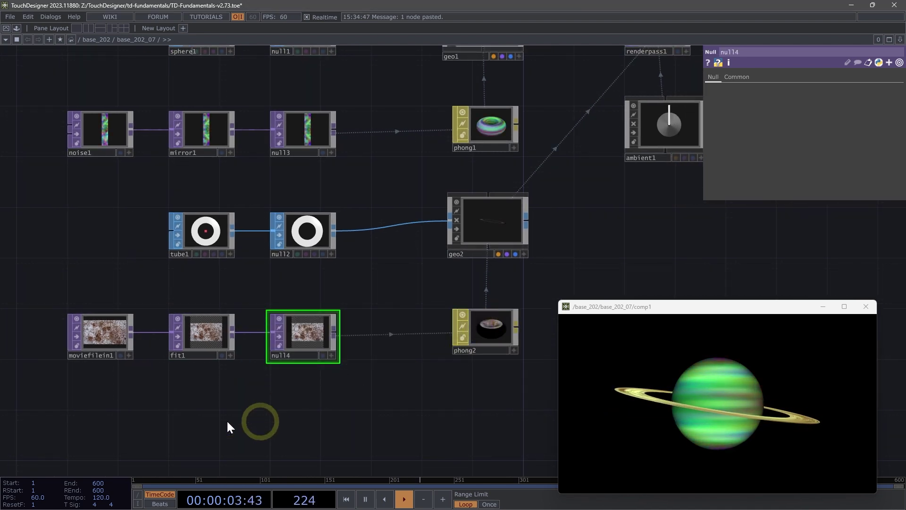
Set fit1's Fit mode to Fit Outside so the image fills the whole frame.
scroll(236, 337, "up", 2)
left_click(253, 340)
scroll(287, 412, "right", 3)
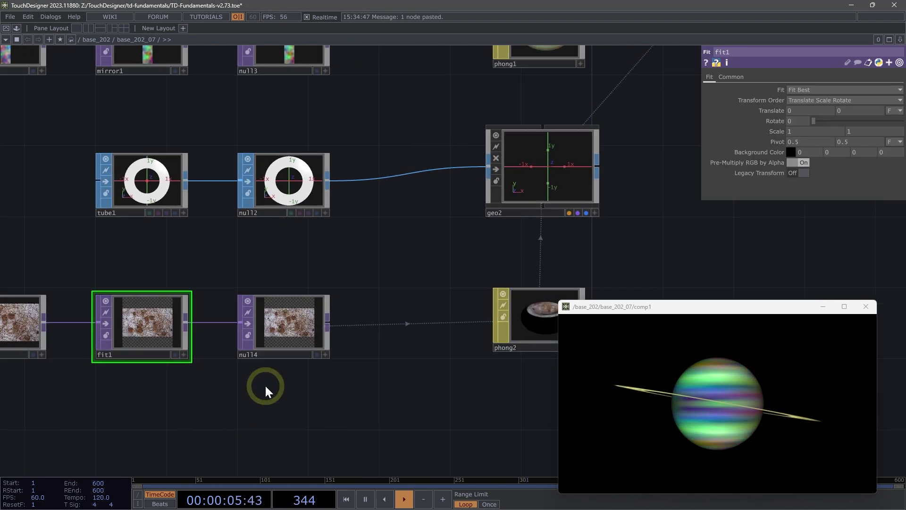
scroll(266, 383, "up", 2)
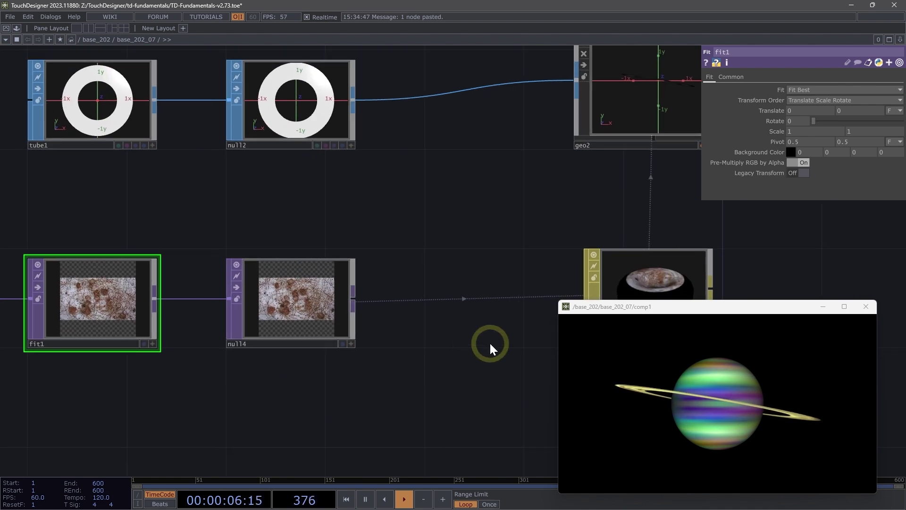
left_click(792, 90)
left_click(791, 136)
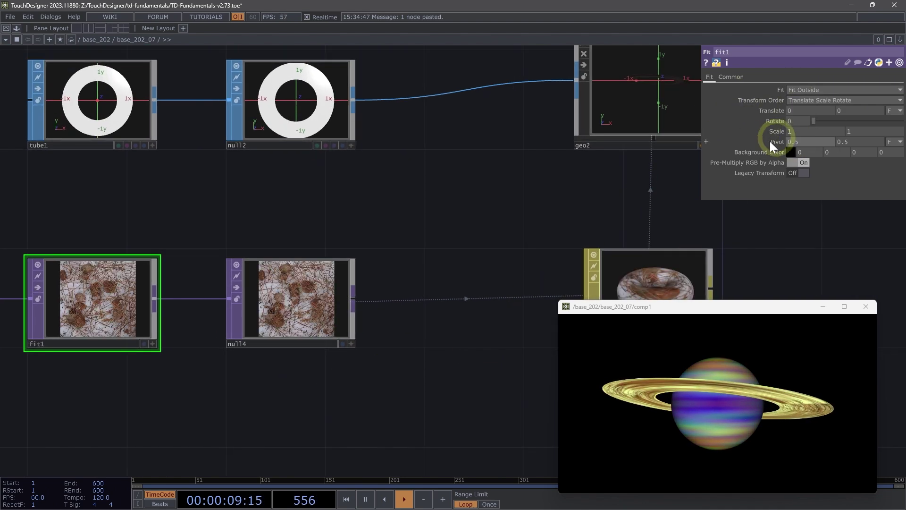
Reduce fit1's resolution to a tall strip 1 pixel wide and set its X translate to 10.8.
left_click(731, 77)
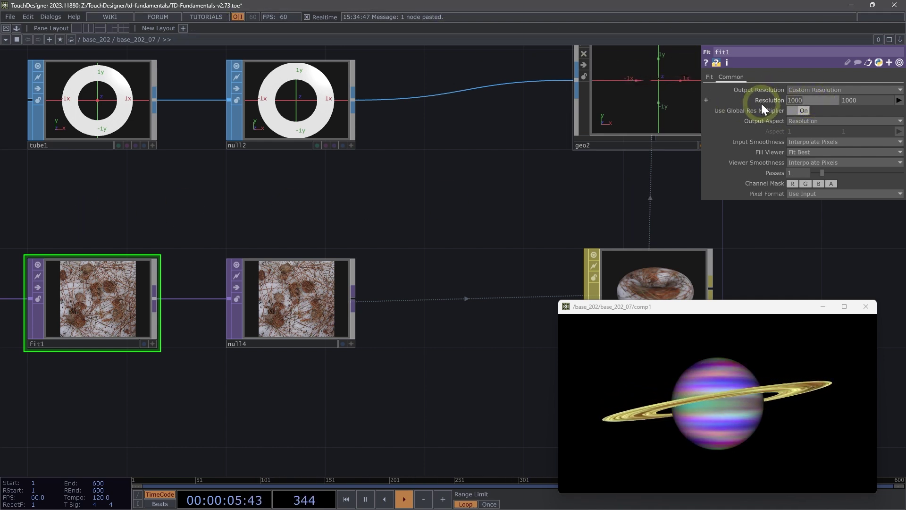
left_click_drag(862, 102, 496, 287)
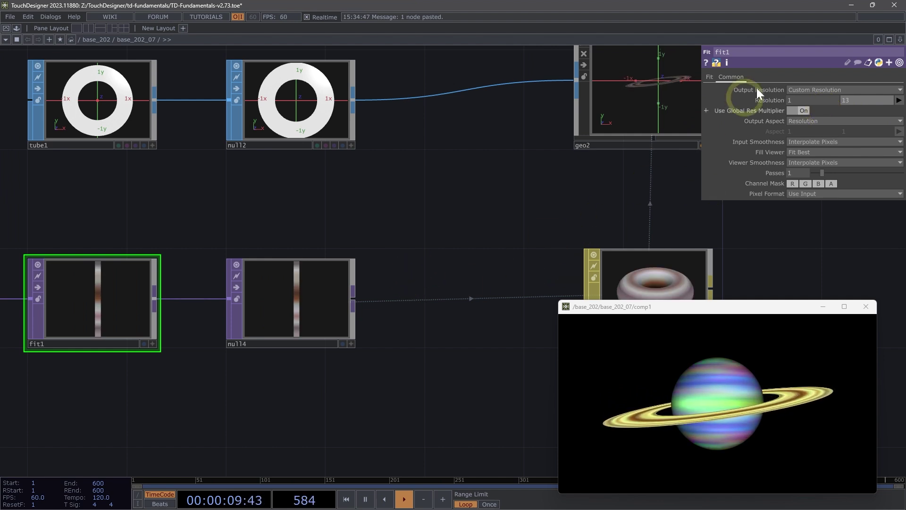
left_click(709, 77)
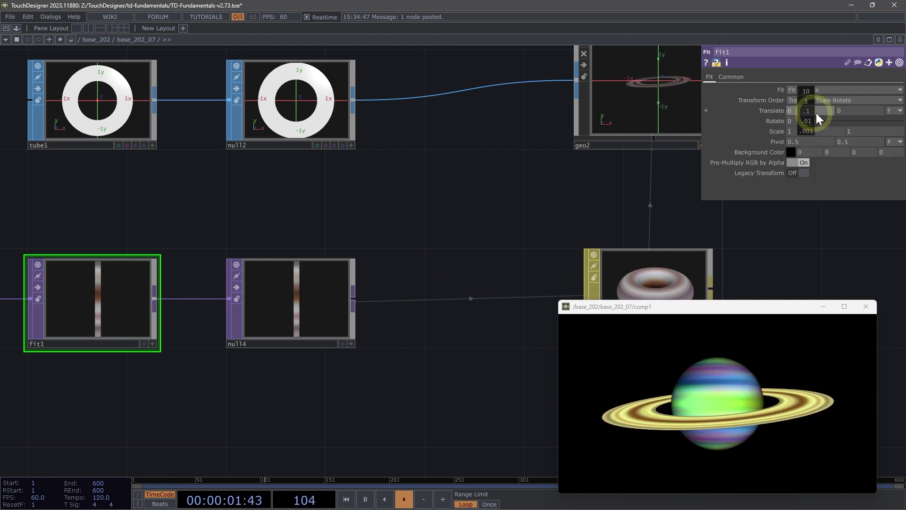
middle_click_drag(809, 112, 904, 107)
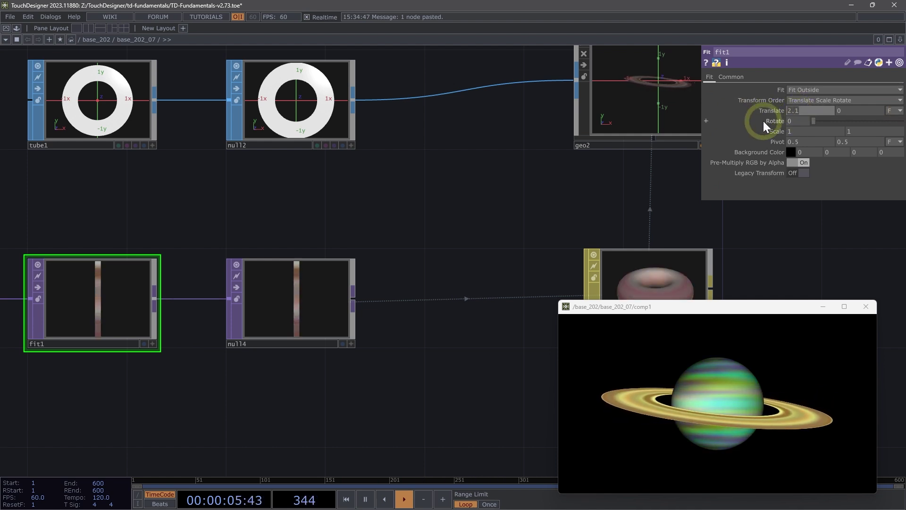
type("10.8")
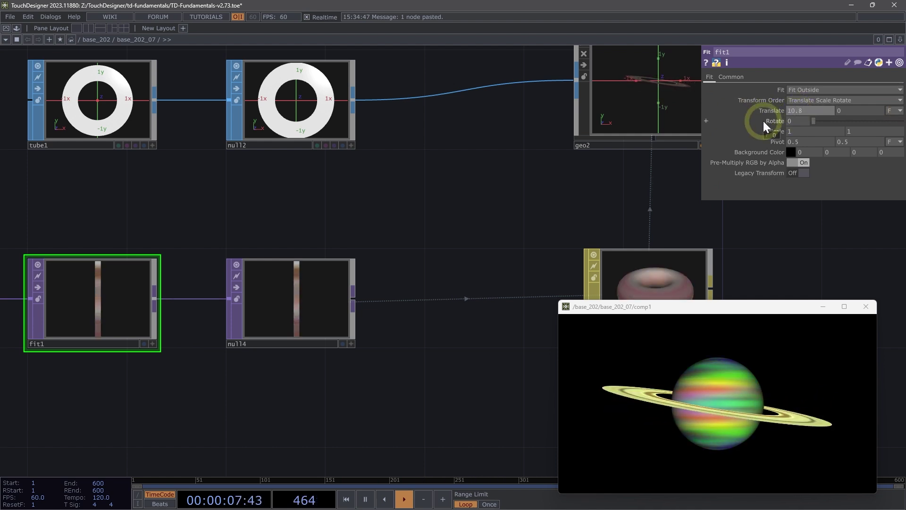
key("Return")
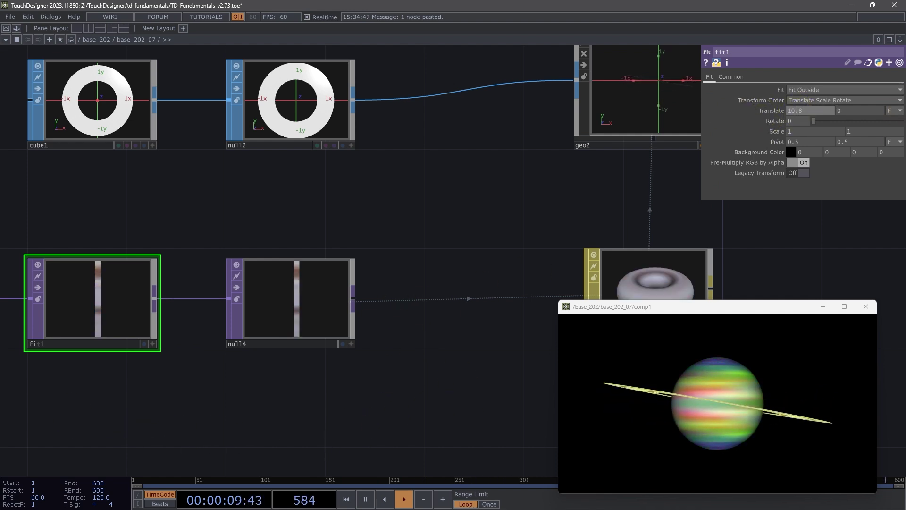
Reduce ambient1's light color saturation to 0.128 to bring the ring closer to the reference photo.
key("alt+Tab")
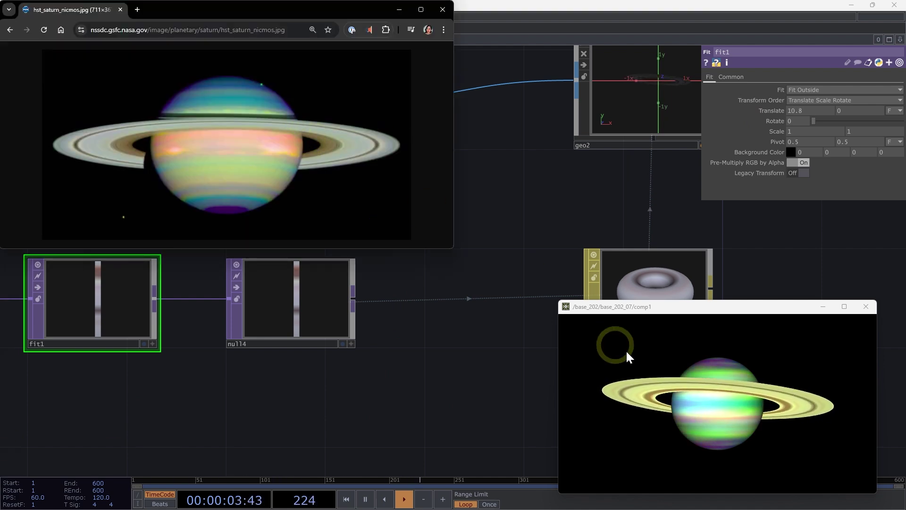
left_click(657, 272)
left_click_drag(525, 202, 412, 220)
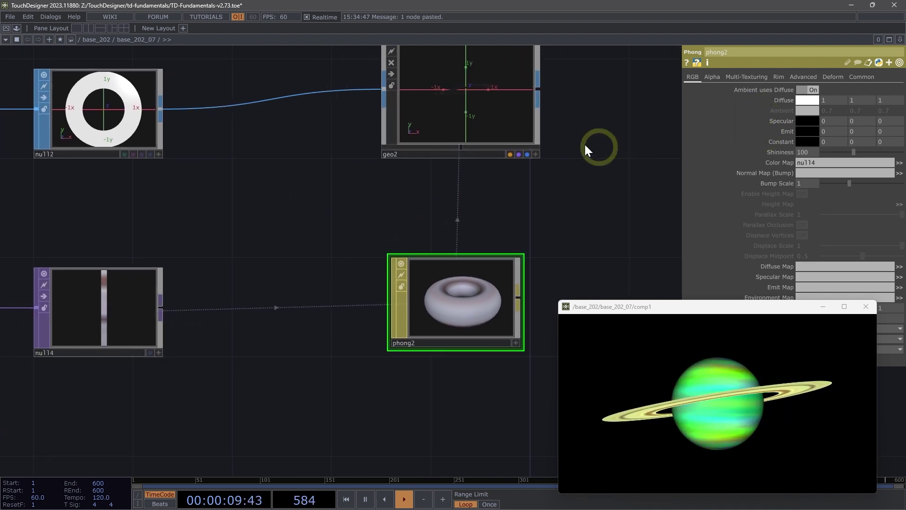
left_click_drag(583, 144, 360, 311)
left_click(471, 154)
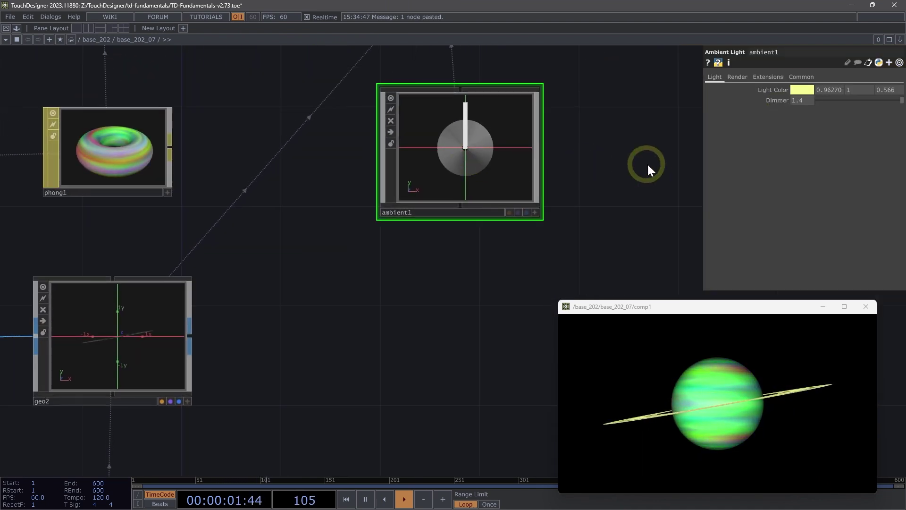
left_click(804, 92)
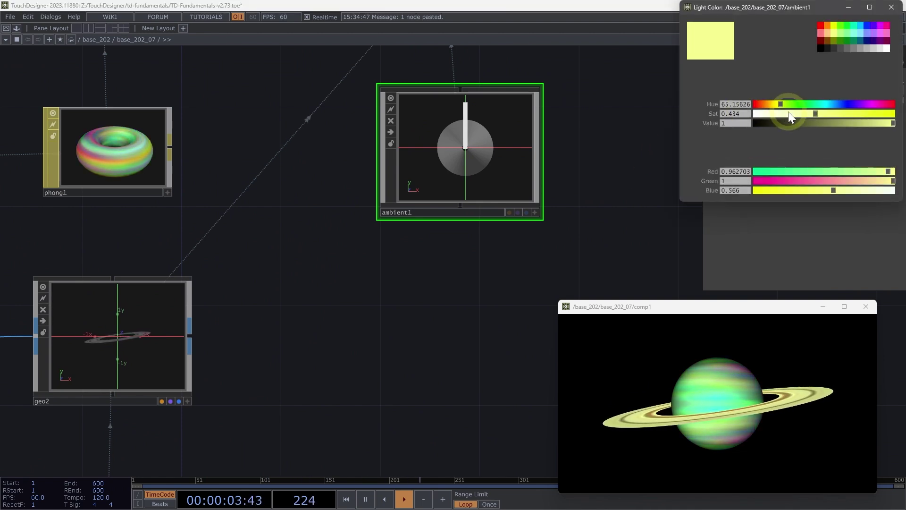
left_click_drag(802, 114, 774, 118)
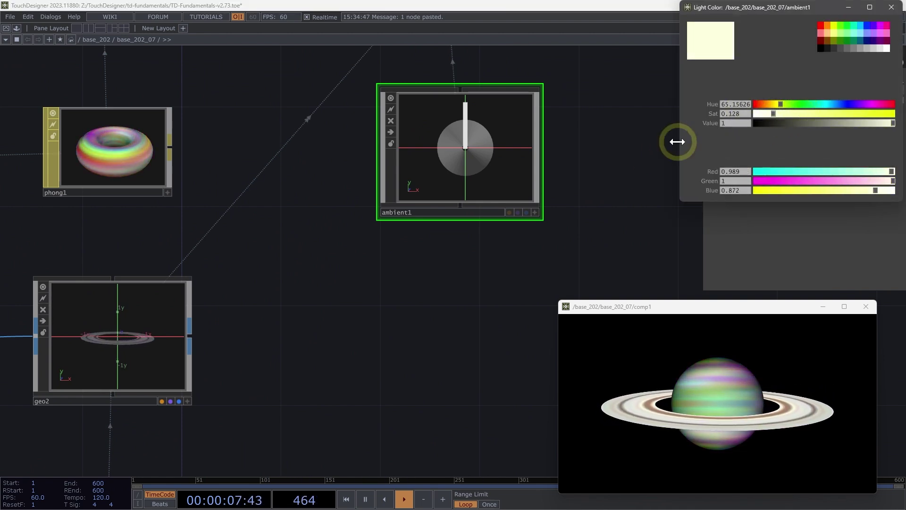
left_click(889, 8)
Move comp1 farther away from render1 to make room for another operator between them.
scroll(595, 142, "down", 3)
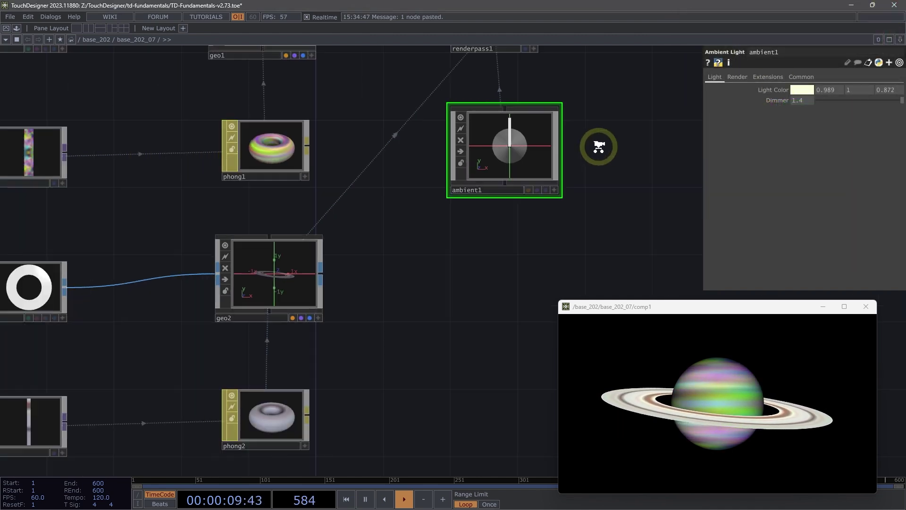
left_click_drag(534, 216, 505, 263)
left_click_drag(649, 211, 440, 380)
scroll(474, 262, "down", 3)
left_click_drag(440, 289, 364, 309)
left_click_drag(494, 321, 411, 300)
scroll(229, 209, "up", 5)
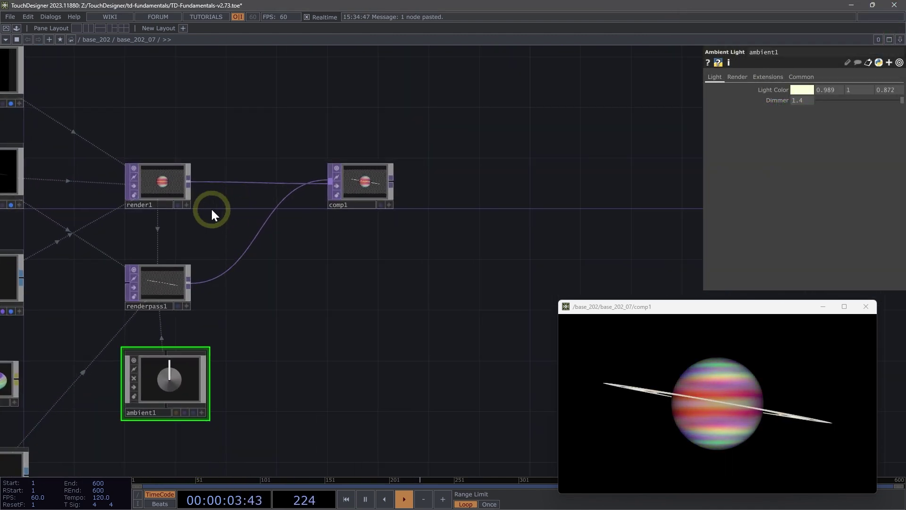
left_click(229, 153)
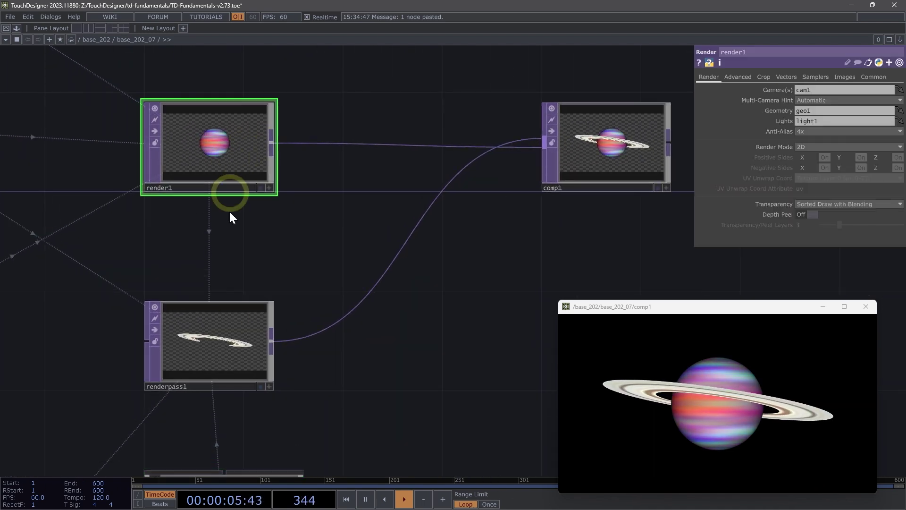
scroll(325, 367, "down", 3)
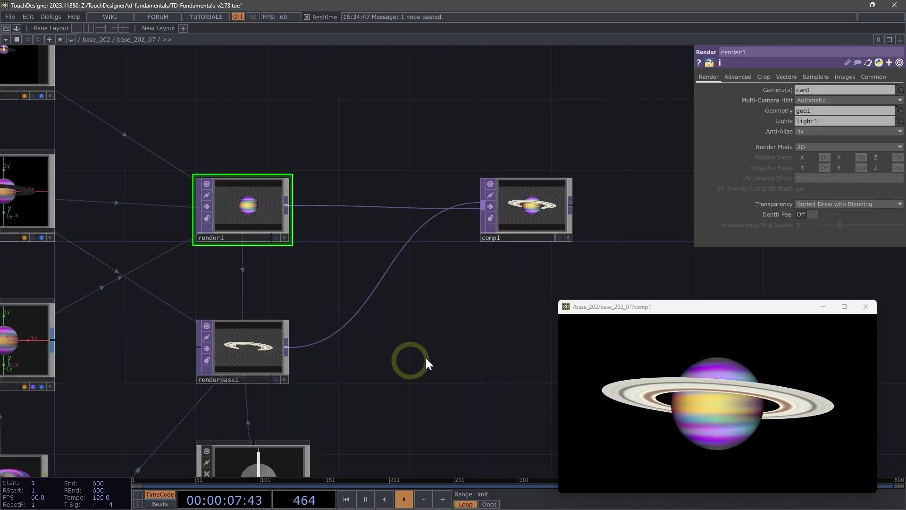
left_click_drag(429, 352, 363, 368)
left_click_drag(438, 335, 368, 345)
left_click_drag(395, 240, 669, 240)
left_click_drag(347, 199, 407, 182)
Insert a Bloom TOP on the wire between render1 and comp1.
right_click(302, 217)
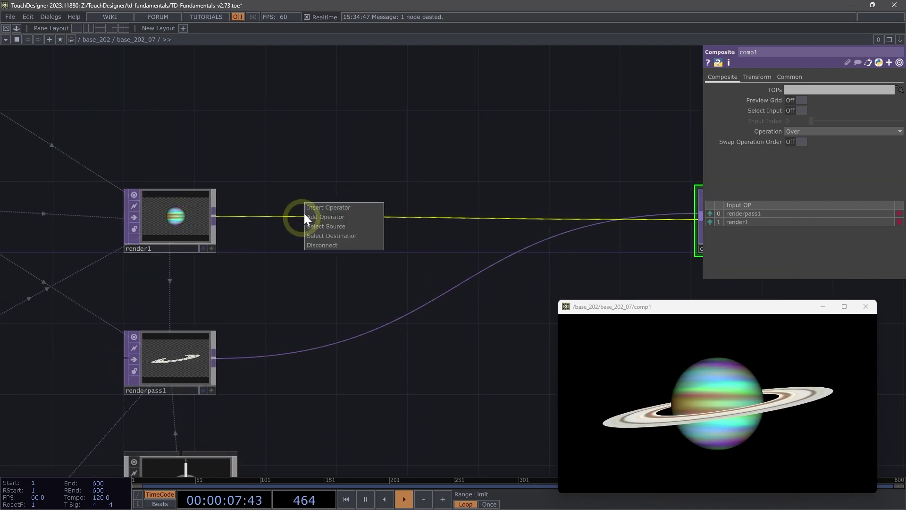
left_click(323, 204)
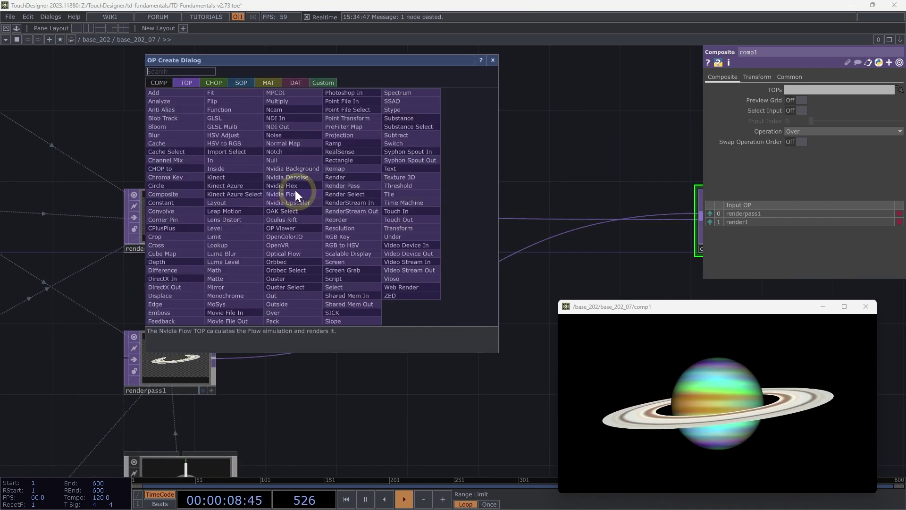
left_click(184, 126)
left_click(315, 219)
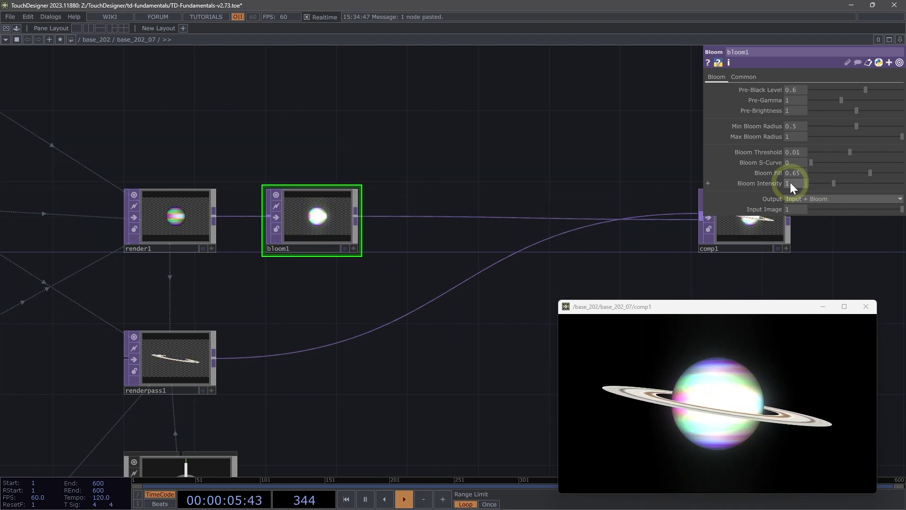
Set bloom1's Bloom Intensity to 0.25.
left_click_drag(790, 182, 784, 184)
type("0.")
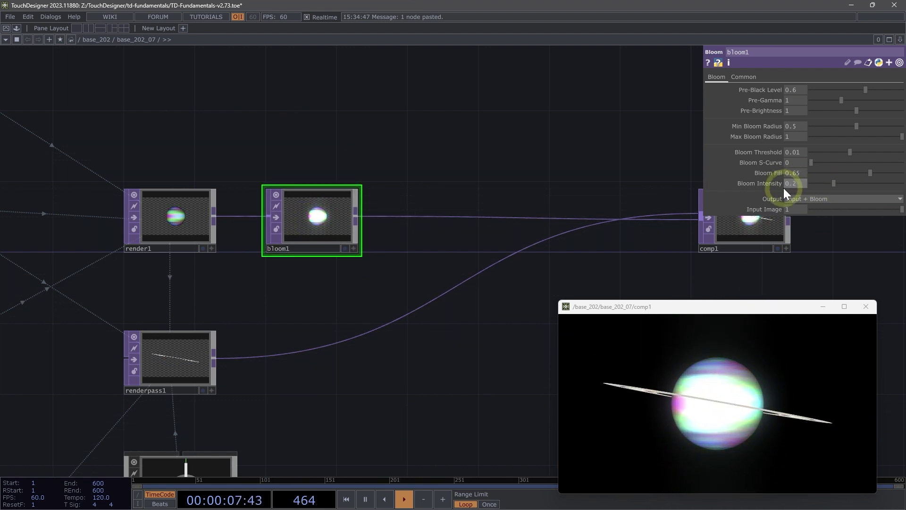
type("25")
key("Return")
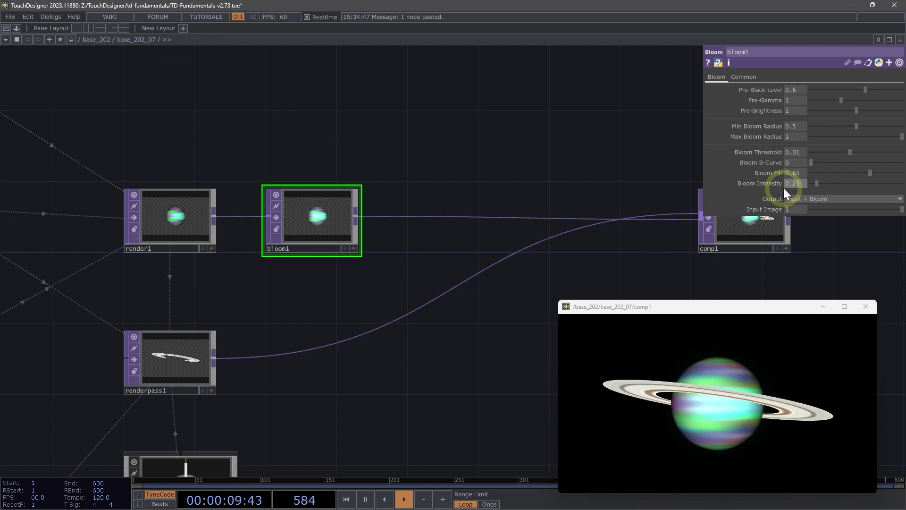
Insert a Feedback TOP on the wire between renderpass1 and comp1.
left_click_drag(348, 375, 288, 314)
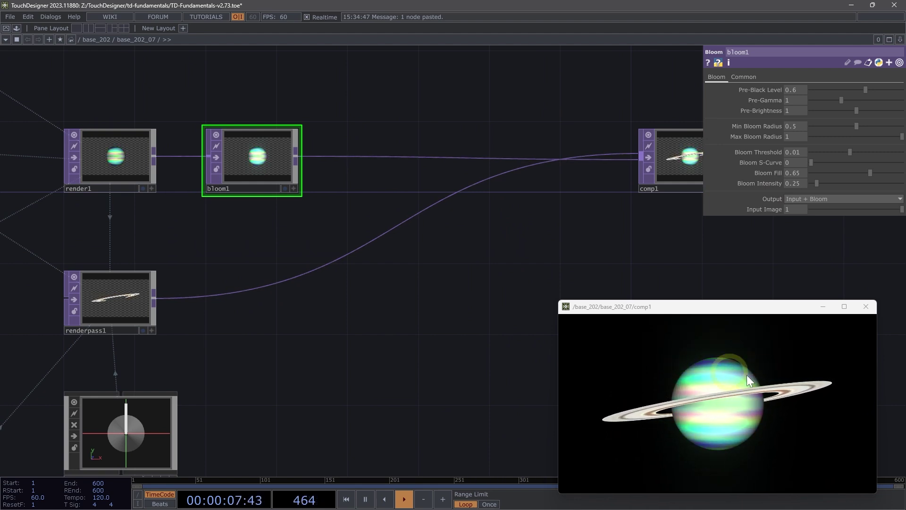
right_click(252, 287)
left_click(269, 277)
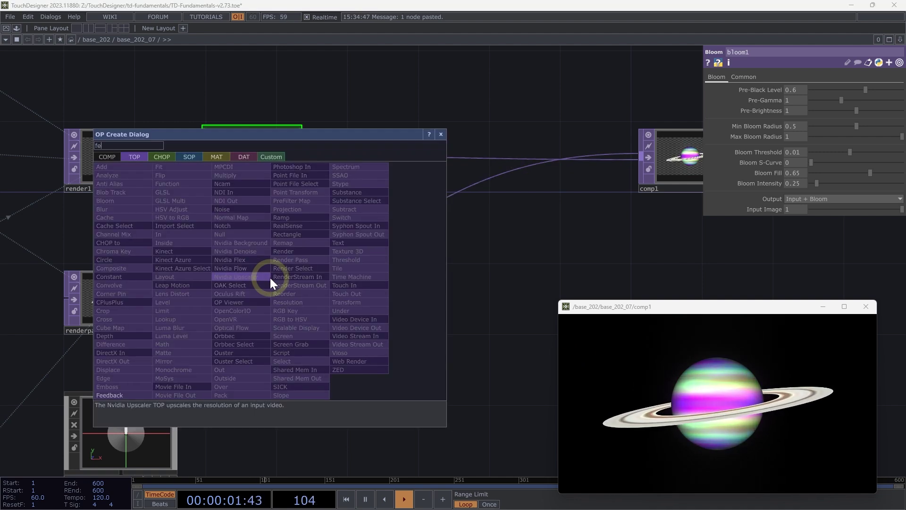
type("feed")
left_click(137, 395)
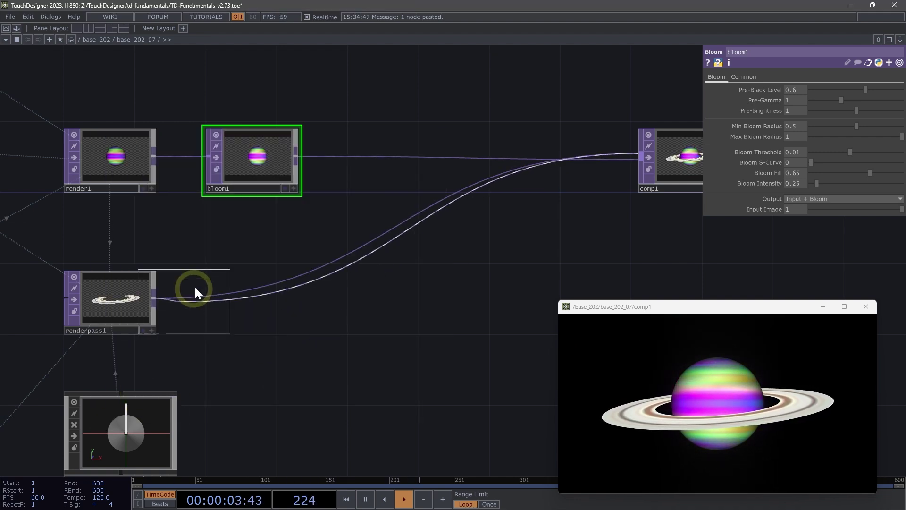
left_click(251, 304)
Insert a Level TOP on the wire between feedback1 and comp1.
left_click_drag(307, 312, 245, 312)
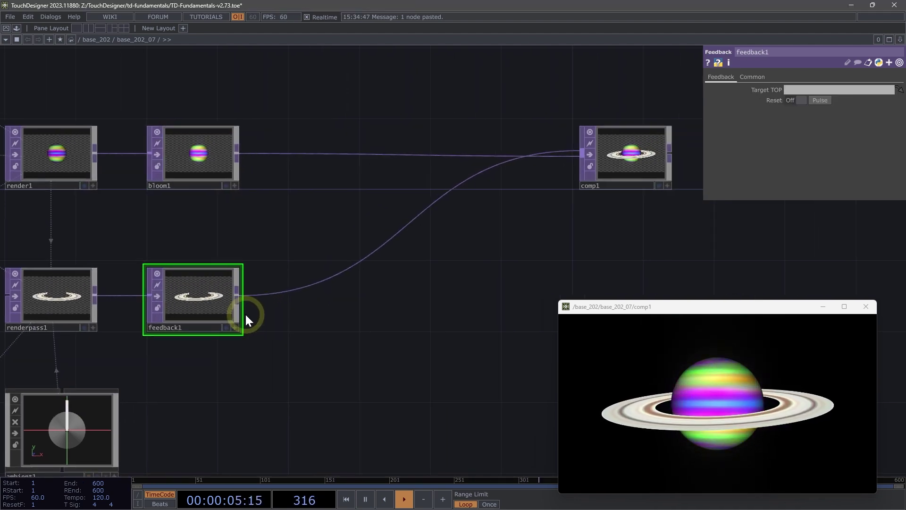
right_click(283, 291)
left_click(304, 283)
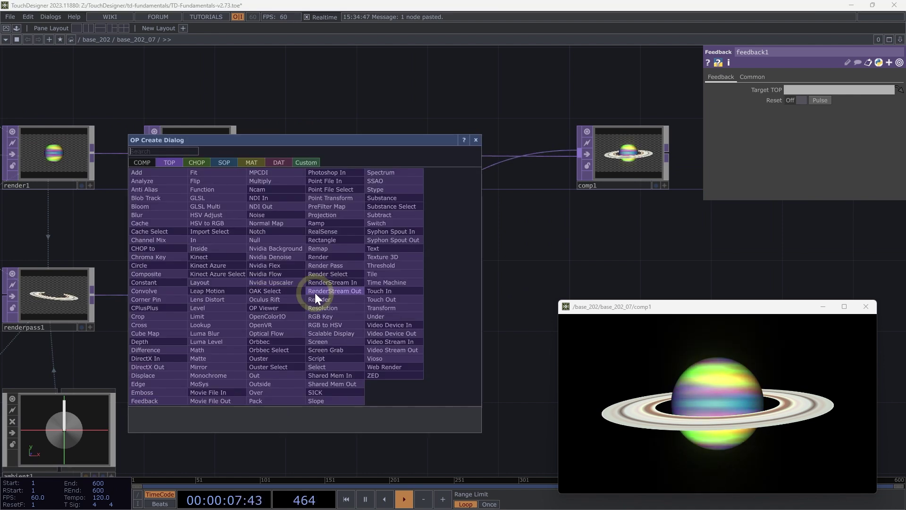
type("level")
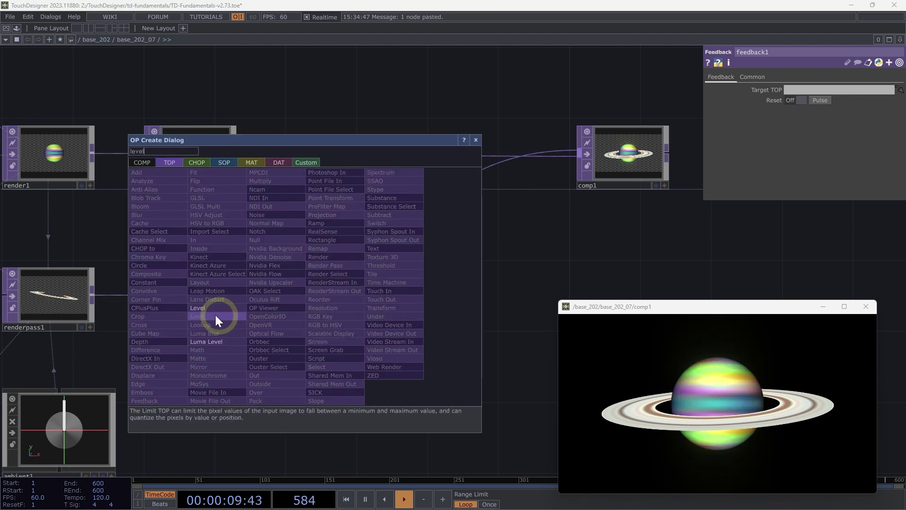
left_click(206, 307)
left_click(337, 300)
Insert a Composite TOP on the wire between level1 and comp1.
left_click_drag(388, 314, 332, 312)
left_click_drag(307, 305, 236, 330)
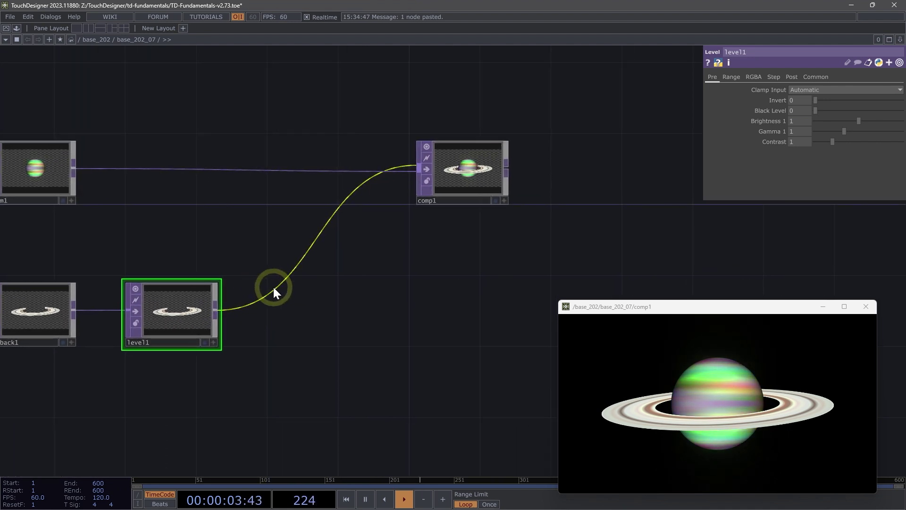
right_click(273, 285)
left_click(294, 276)
type("comp")
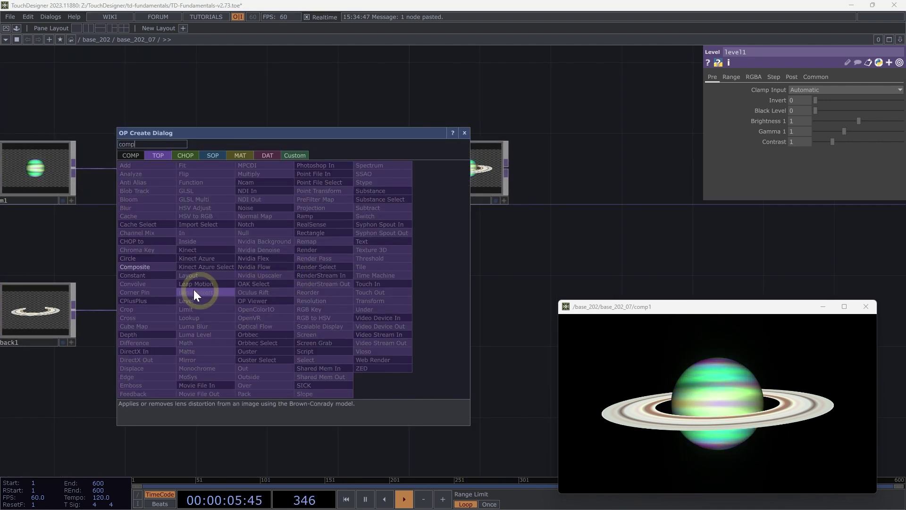
left_click(155, 267)
left_click(318, 307)
Move feedback1 and level1 below the ring branch and wire renderpass1 directly into comp2 as its second input.
left_click_drag(318, 307, 311, 315)
left_click_drag(314, 380, 364, 352)
left_click_drag(241, 362, 309, 333)
scroll(309, 334, "down", 3)
left_click_drag(177, 280, 172, 326)
left_click_drag(291, 288, 292, 338)
left_click_drag(123, 274, 376, 268)
scroll(377, 302, "up", 5)
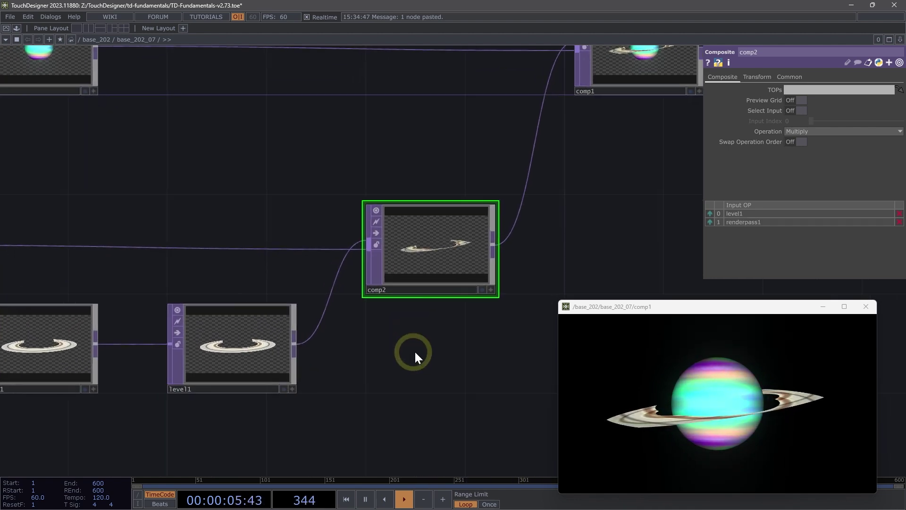
Set comp2's Operation to Under, moving the floating comp1 viewer away from the option list.
left_click(825, 133)
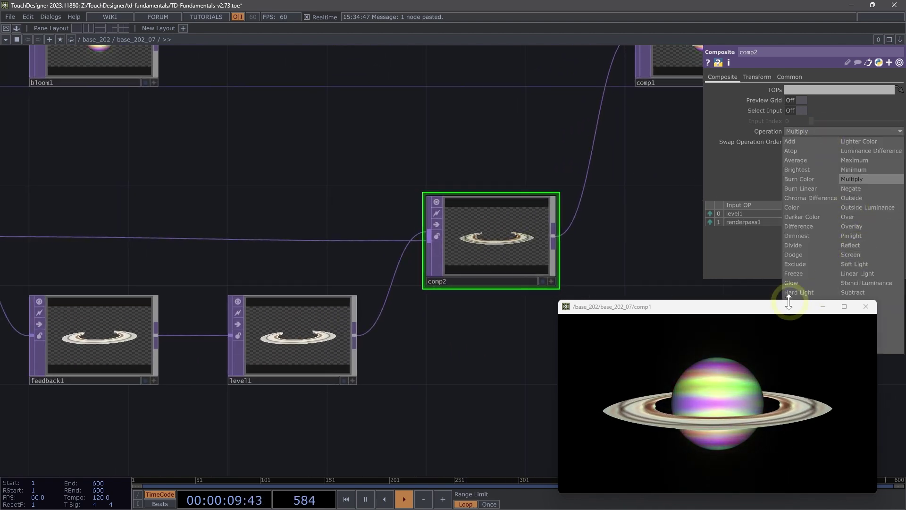
left_click_drag(784, 307, 700, 297)
left_click(850, 132)
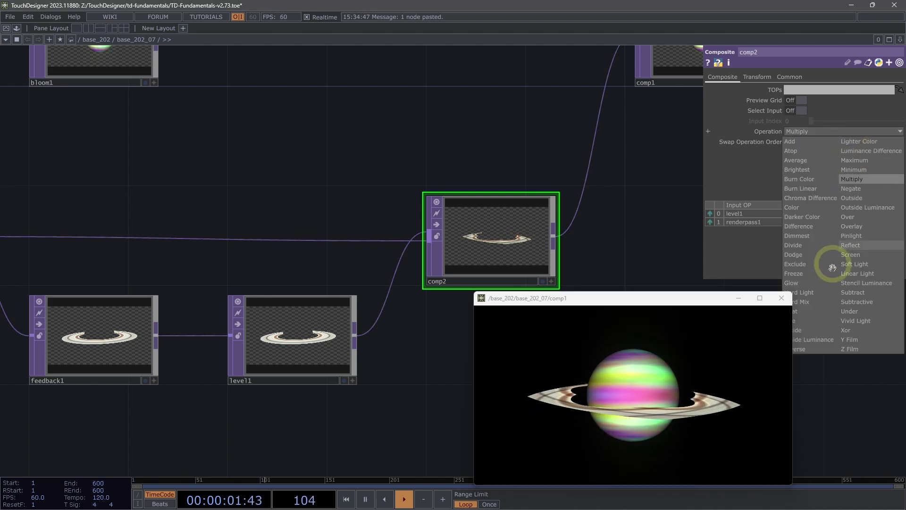
left_click(847, 310)
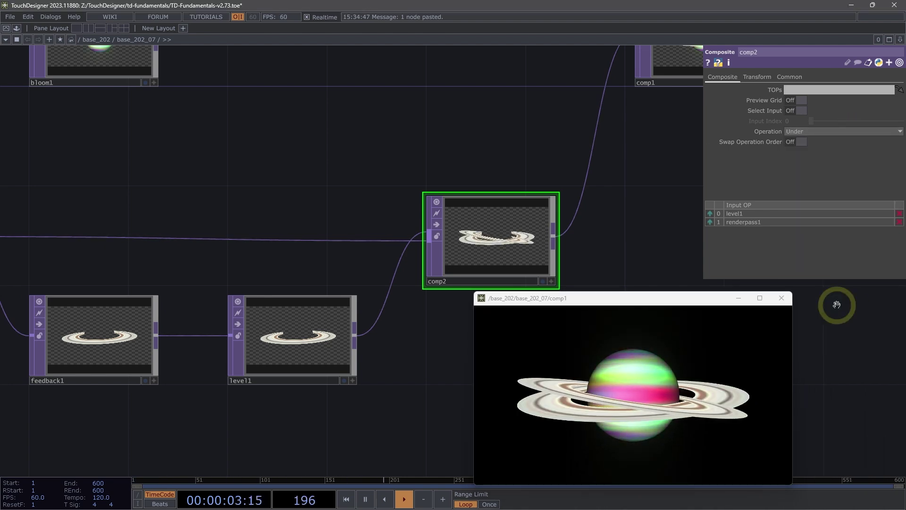
Set level1's post Opacity to 0.98 and assign comp2 as feedback1's Target TOP.
left_click(325, 330)
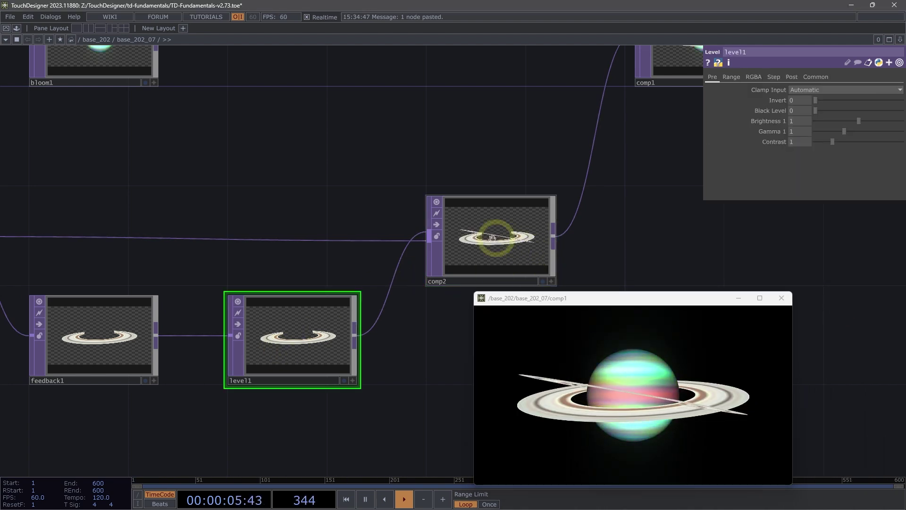
left_click(791, 77)
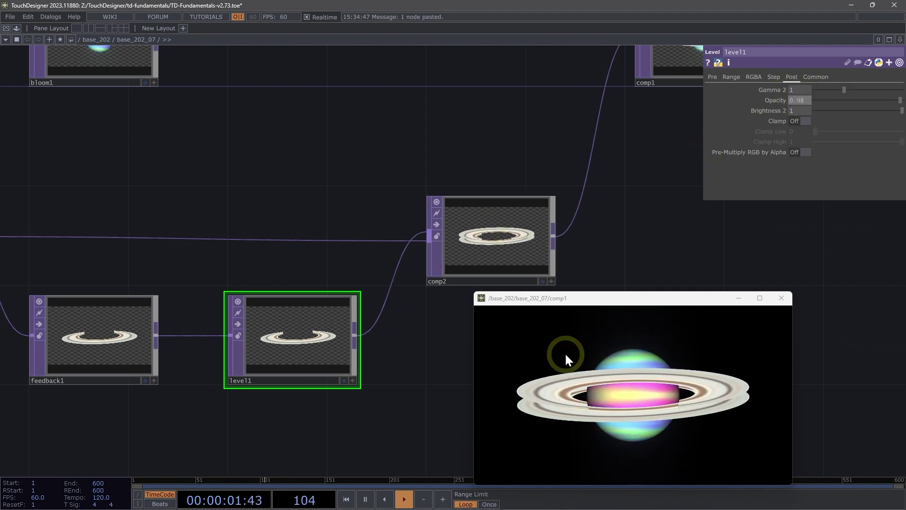
left_click_drag(493, 225, 121, 323)
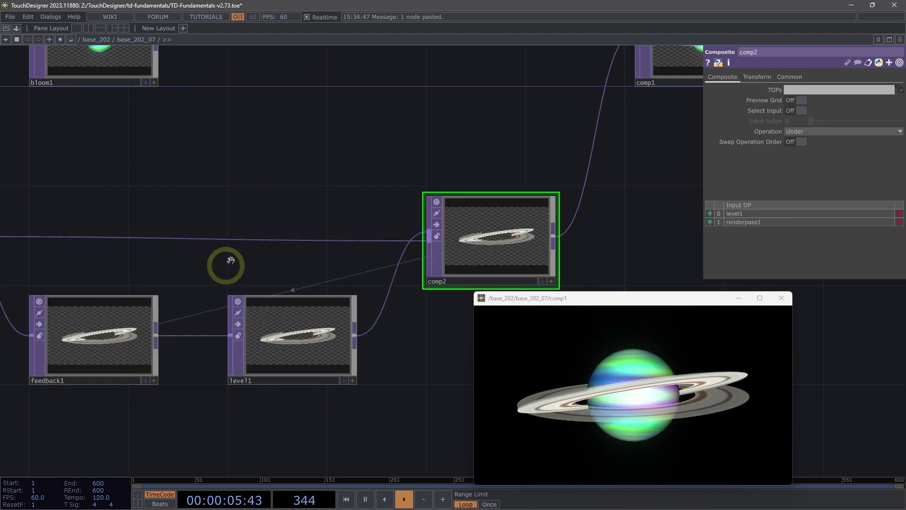
left_click_drag(251, 191, 267, 192)
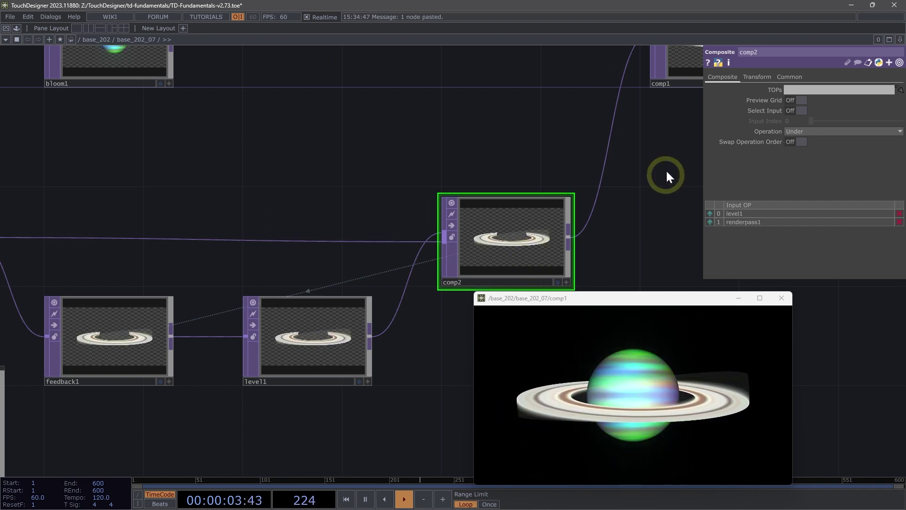
Set comp2's Pixel Format to 32-bit float (RGBA).
left_click(787, 76)
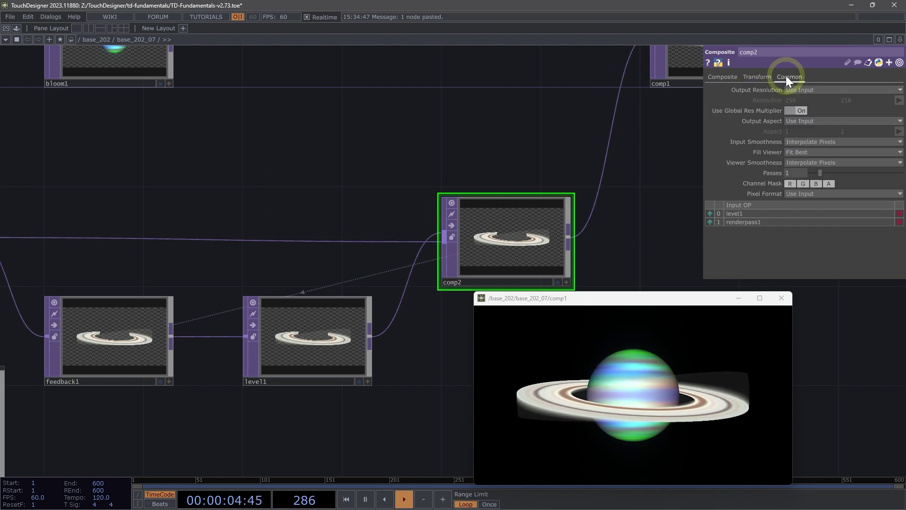
left_click(809, 191)
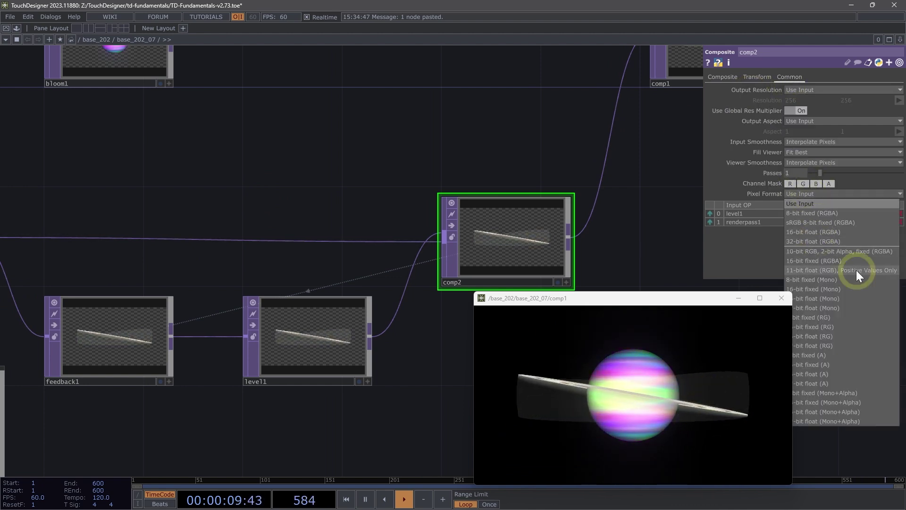
left_click(839, 241)
Move comp1 farther away from comp2 to leave space on the incoming wires.
scroll(506, 194, "down", 3)
scroll(506, 193, "down", 2)
left_click_drag(673, 192, 448, 213)
left_click_drag(543, 196, 464, 223)
left_click_drag(300, 163, 443, 164)
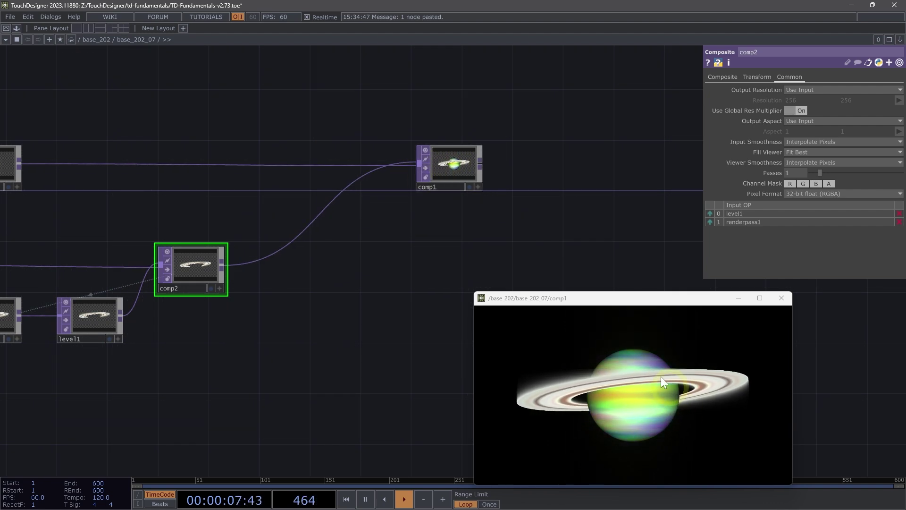
Add the noise component from the palette's Generators category to the network beneath comp1, then close the palette.
left_click(17, 28)
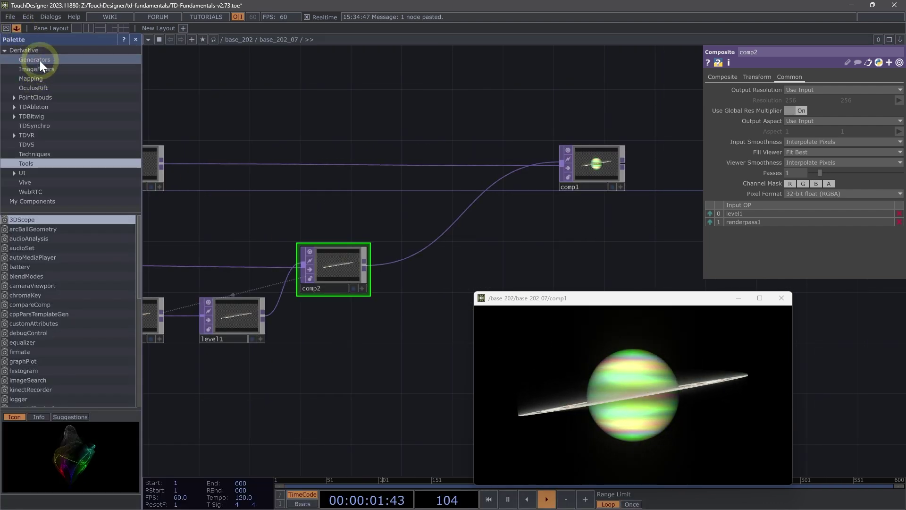
left_click(40, 60)
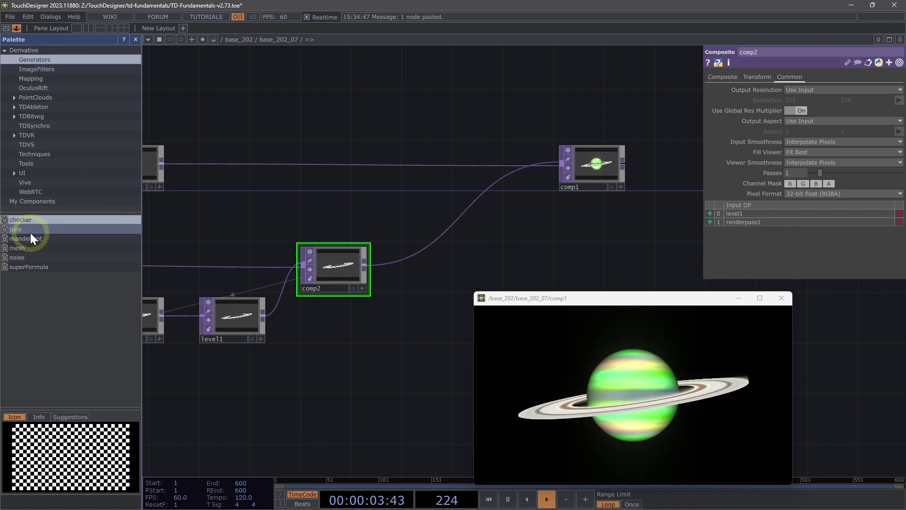
left_click_drag(30, 255, 452, 283)
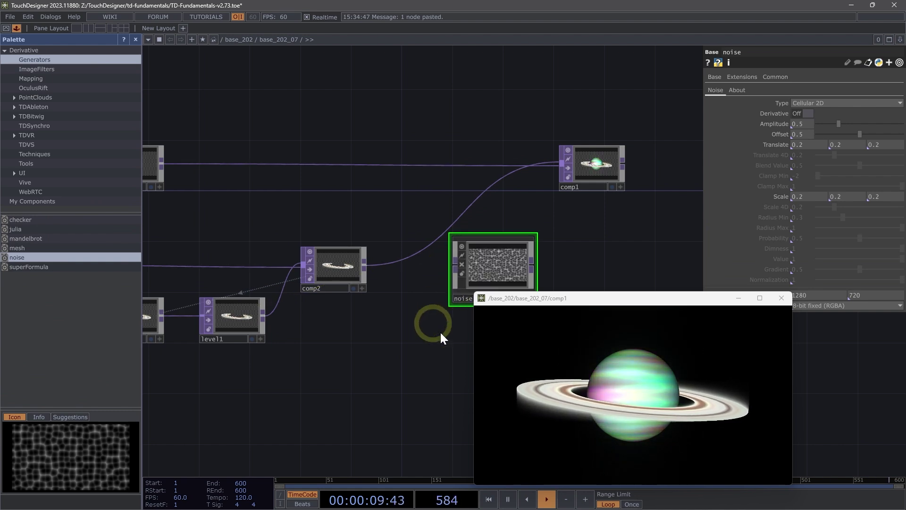
left_click_drag(450, 344, 341, 350)
scroll(381, 277, "up", 3)
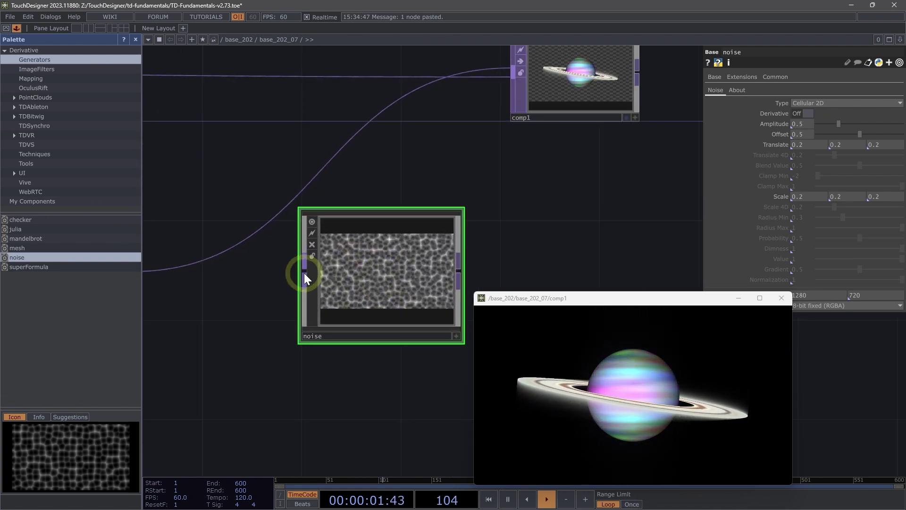
left_click(136, 40)
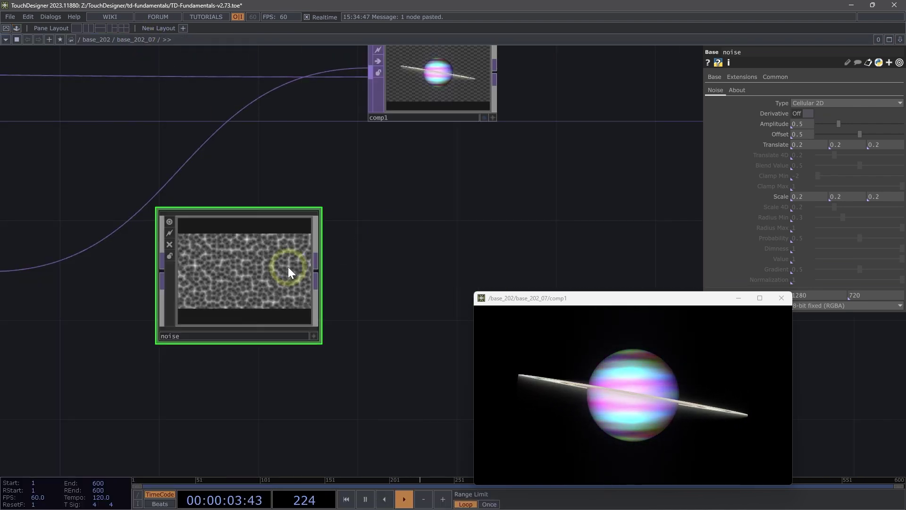
Wire the noise component's output into comp1 as a background and set its noise Type to Stars 2D.
left_click_drag(315, 270, 414, 82)
left_click_drag(410, 187, 408, 241)
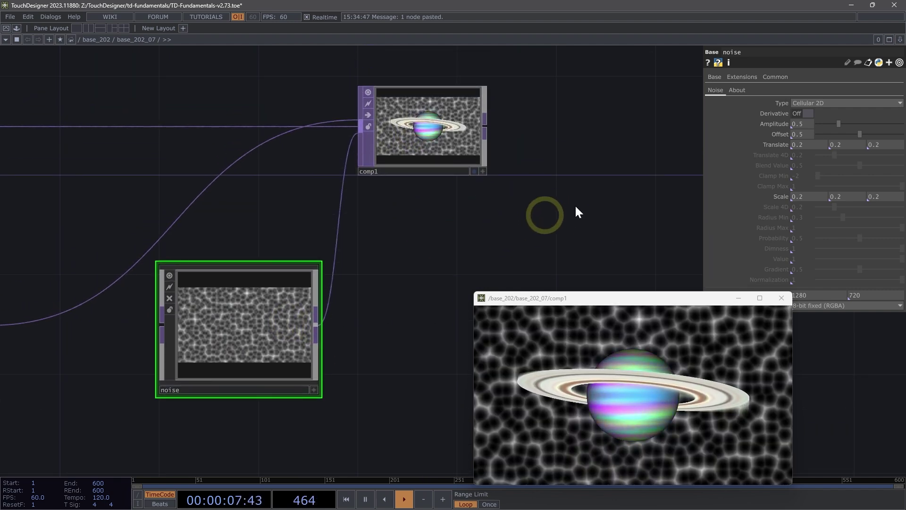
left_click(828, 103)
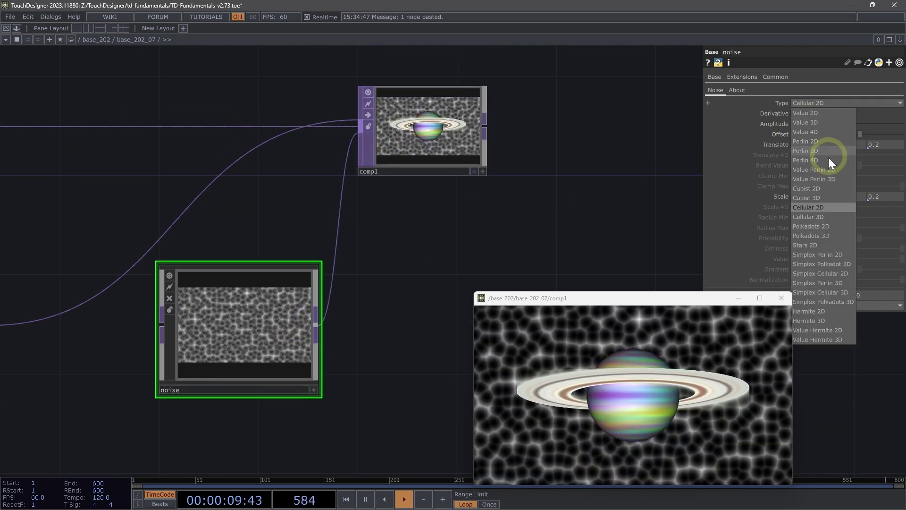
left_click(814, 245)
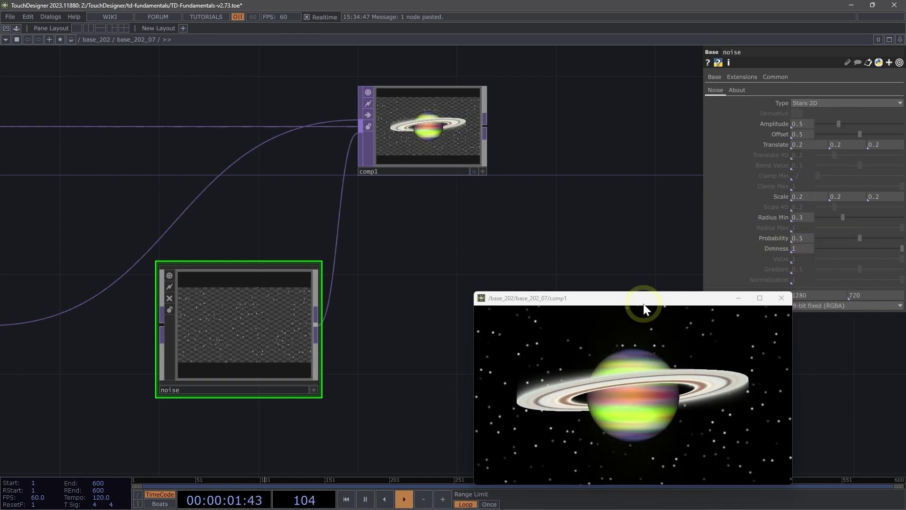
Set the star noise's Radius Min to 0.1, moving the floating comp1 viewer clear of the parameters.
left_click_drag(643, 304, 576, 282)
left_click(804, 216)
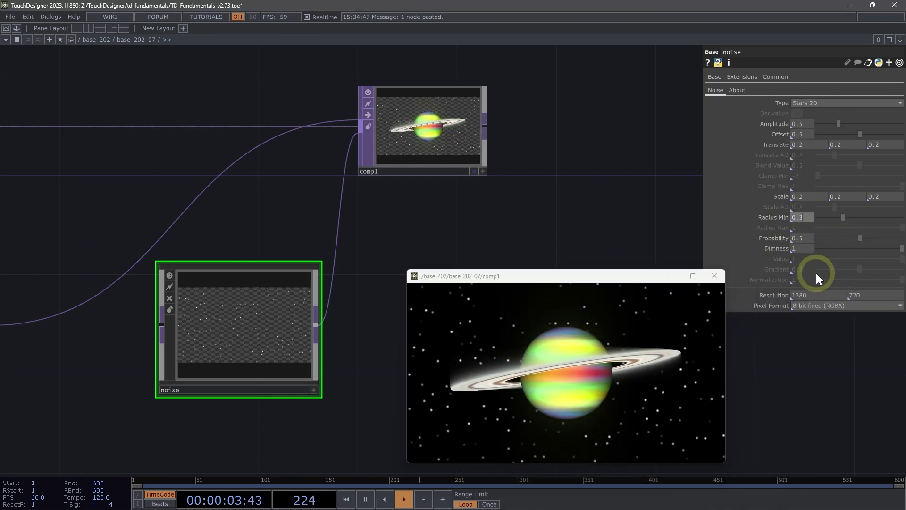
key("BackSpace")
type("1")
key("Return")
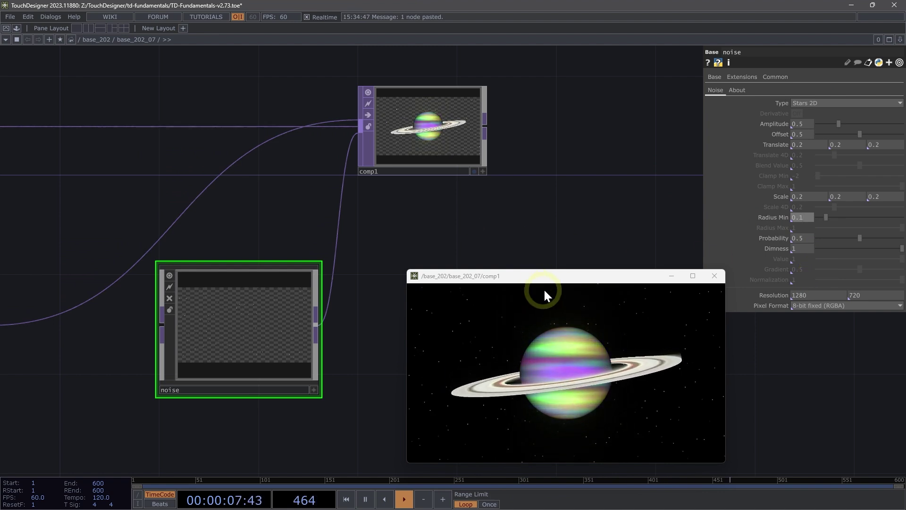
Move the floating comp1 viewer over the network and enlarge it to show the finished composite.
left_click_drag(562, 276, 418, 128)
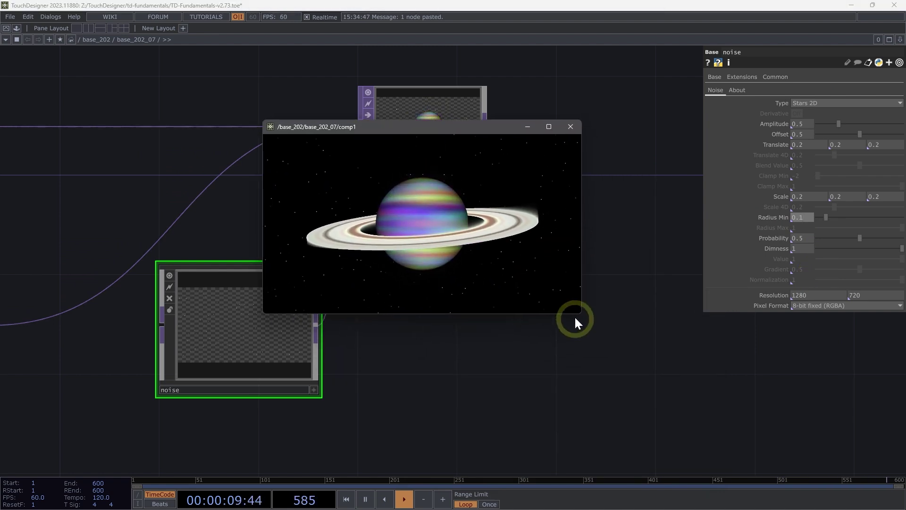
left_click_drag(577, 316, 816, 398)
Shift ambient1 slightly to the left beneath renderpass1 in the rendering part of the network.
scroll(205, 93, "down", 4)
left_click_drag(95, 98, 309, 136)
left_click_drag(90, 98, 206, 104)
left_click_drag(141, 101, 195, 103)
scroll(198, 104, "down", 3)
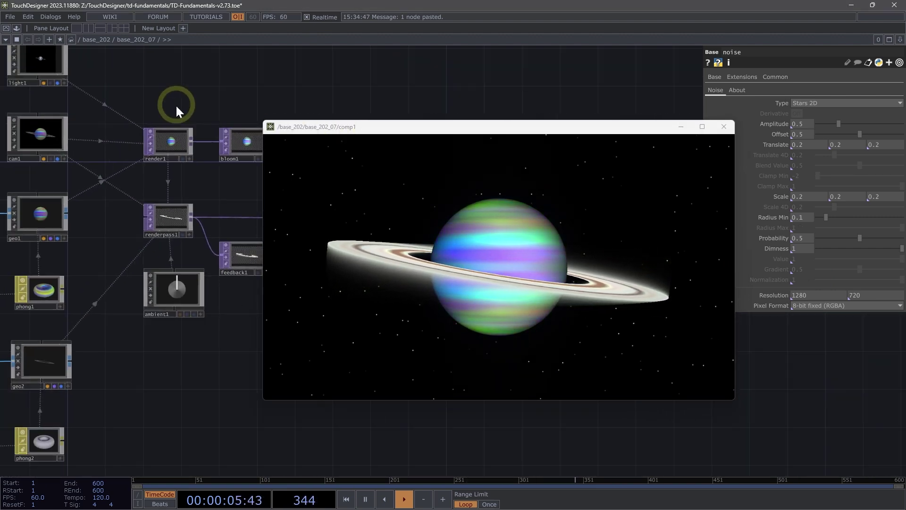
left_click_drag(174, 283, 157, 278)
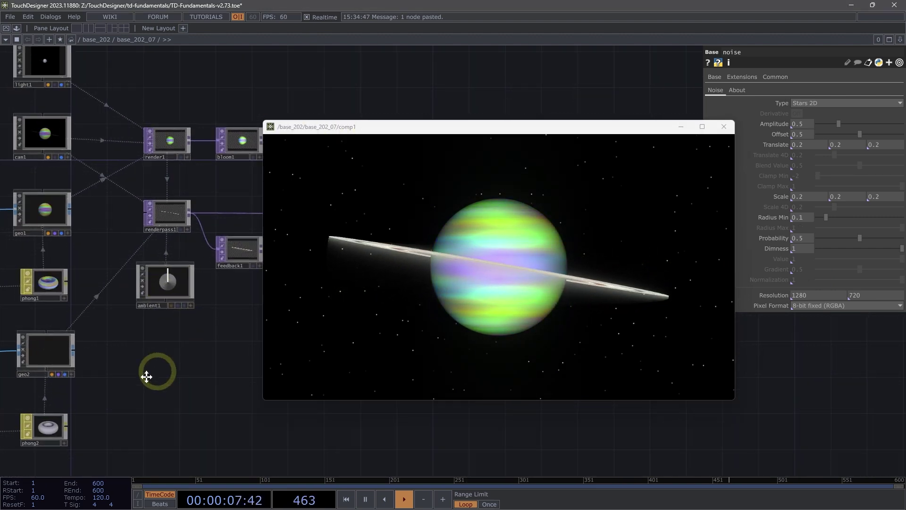